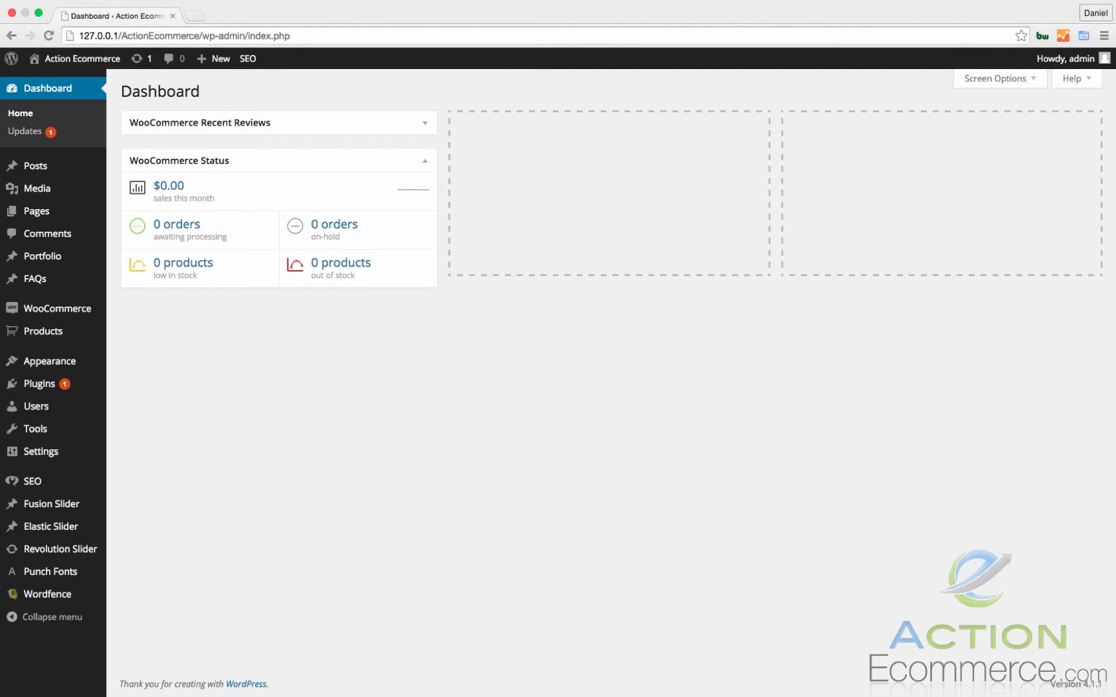
Step: Open the store's product list and start adding a new product
mouse_move(64, 334)
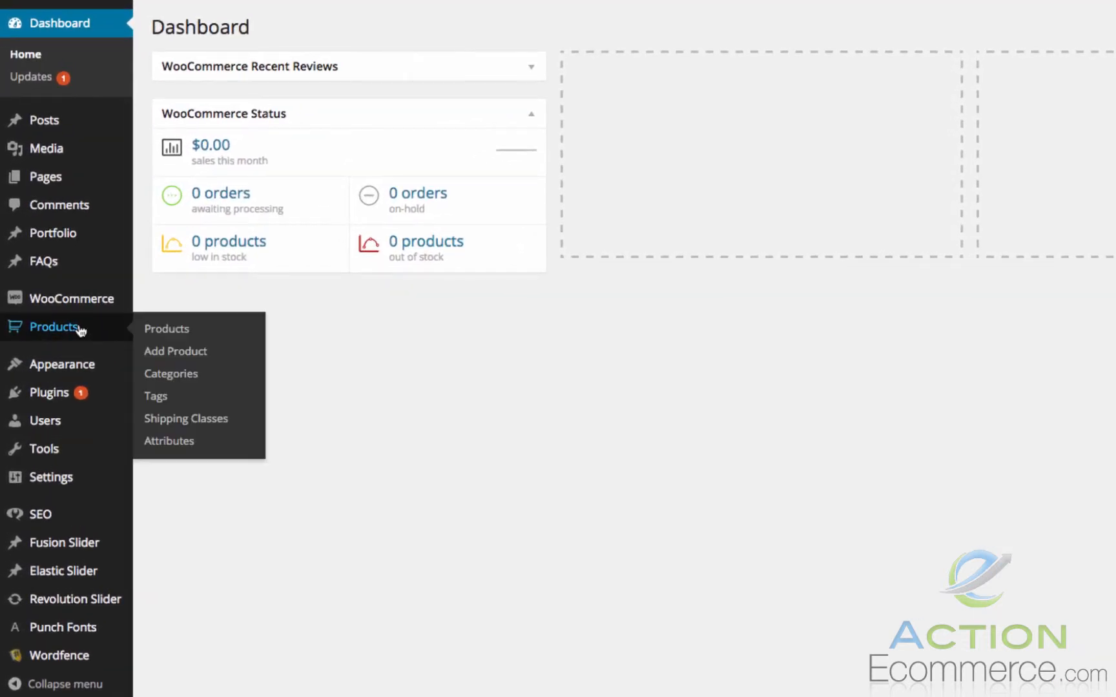
left_click(161, 331)
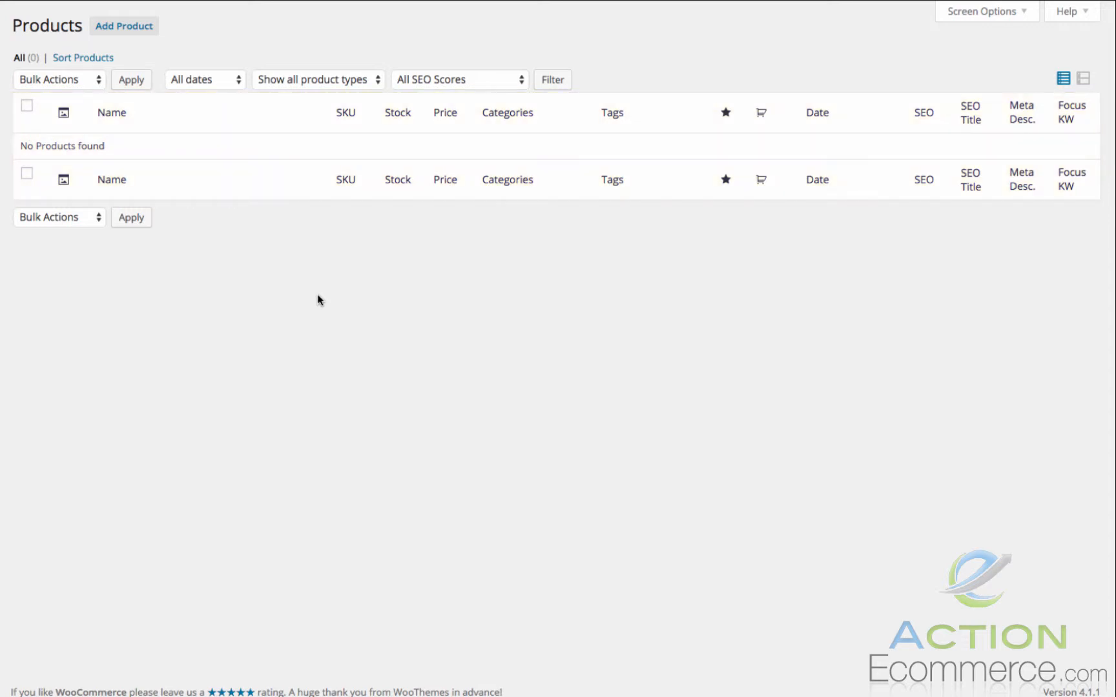
left_click(139, 27)
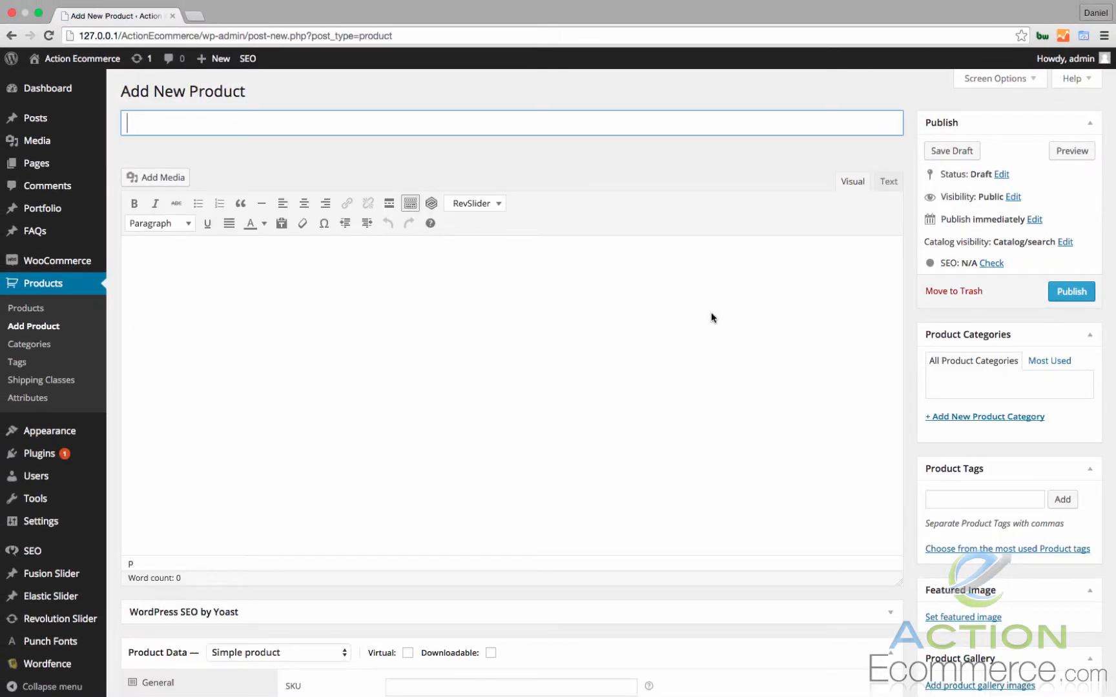
Step: Hide the WordPress SEO by Yoast, Revolution Slider Options, Slug and Custom Fields boxes from the product editing screen
scroll(712, 318, "down", 10)
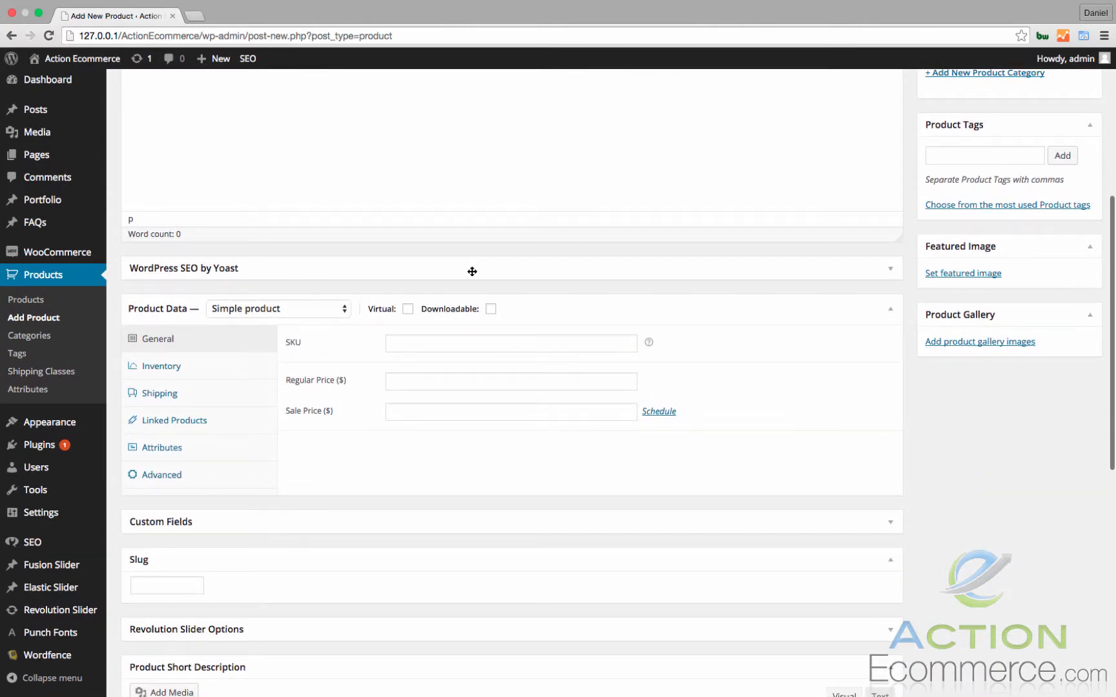
scroll(472, 271, "down", 9)
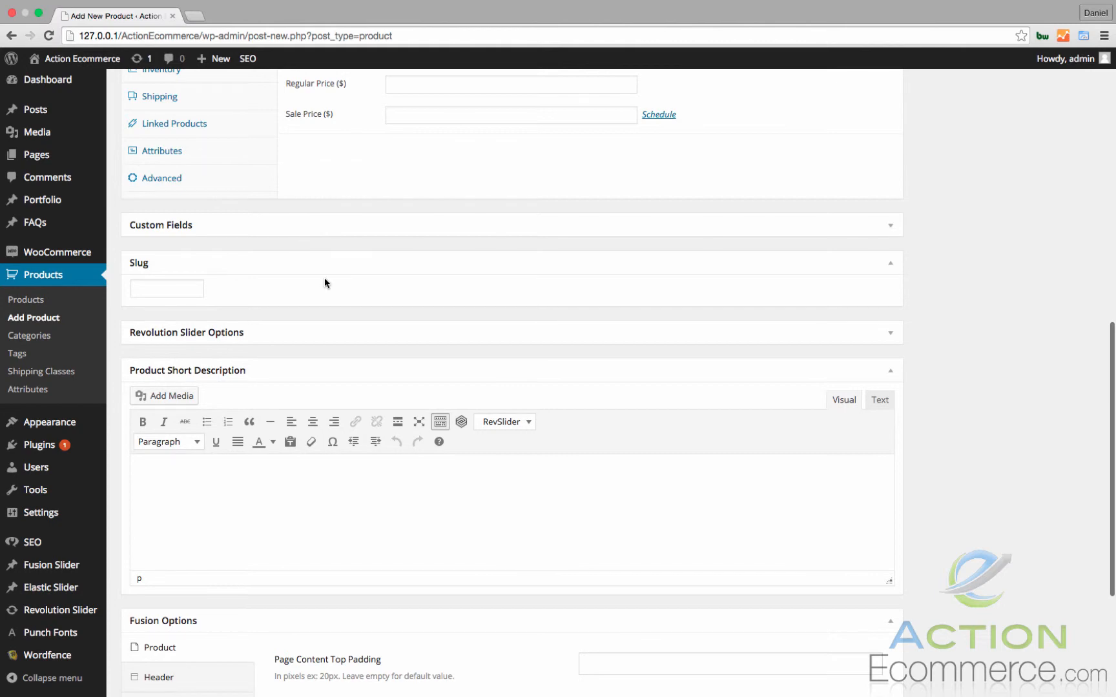
scroll(324, 278, "down", 7)
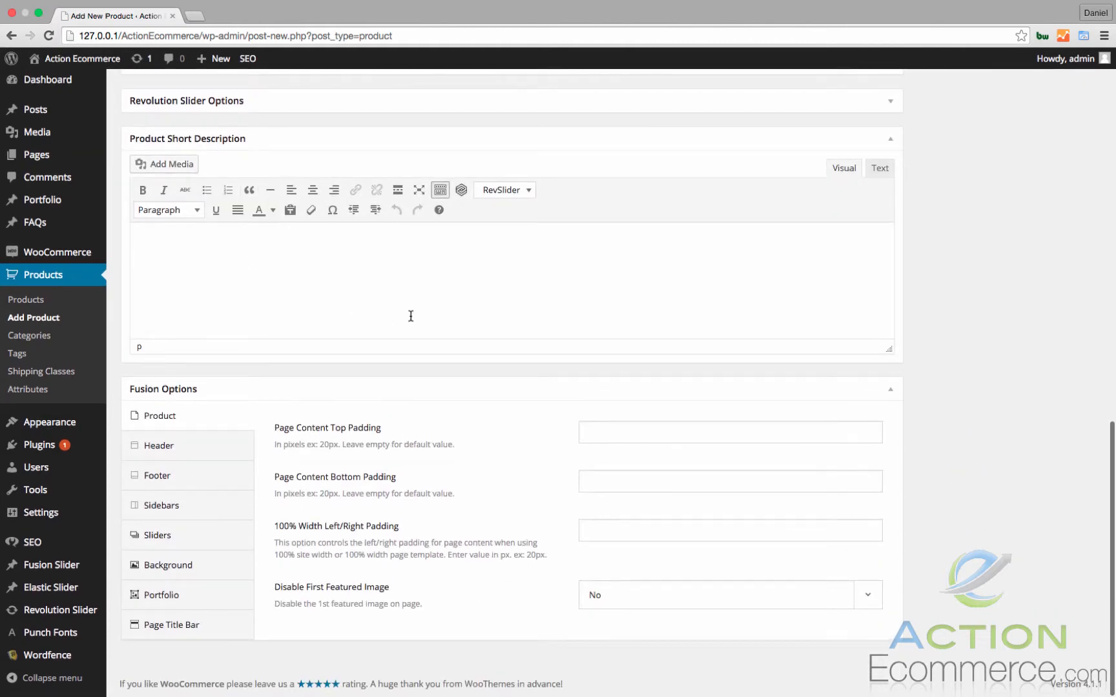
scroll(464, 497, "up", 20)
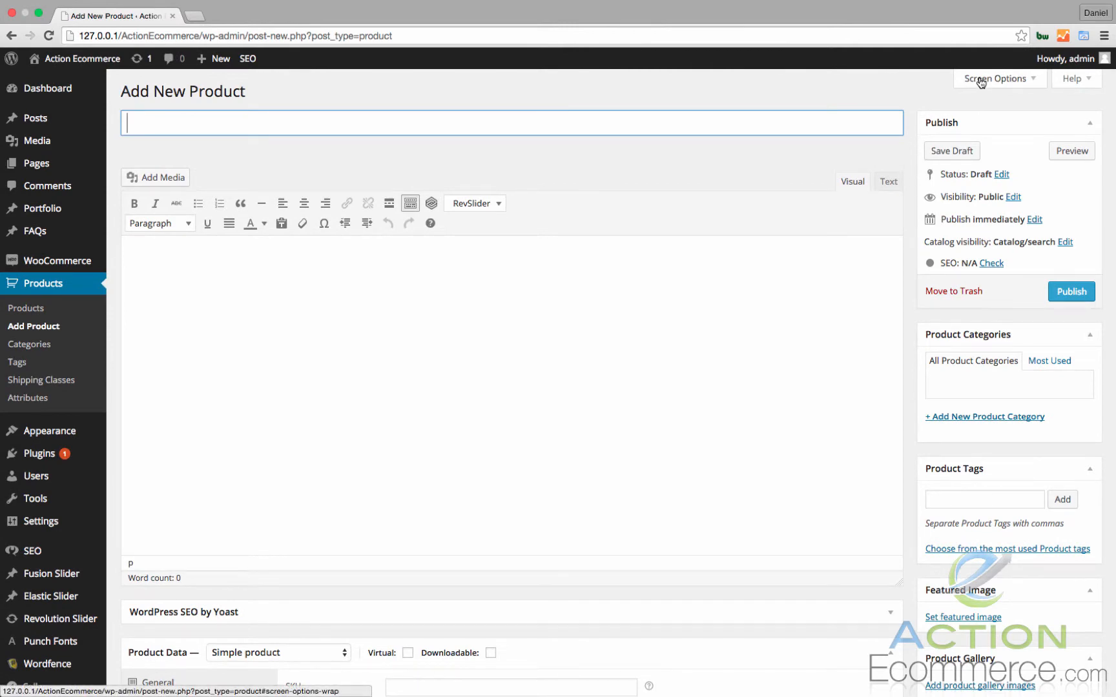
left_click(979, 81)
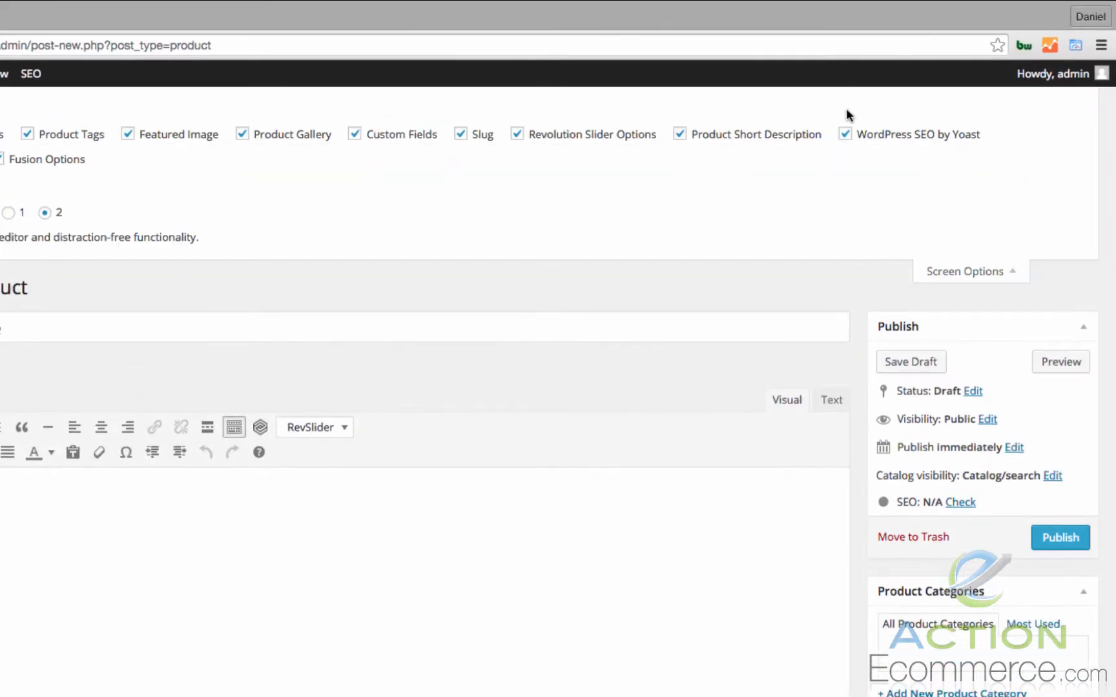
left_click(845, 135)
left_click(519, 136)
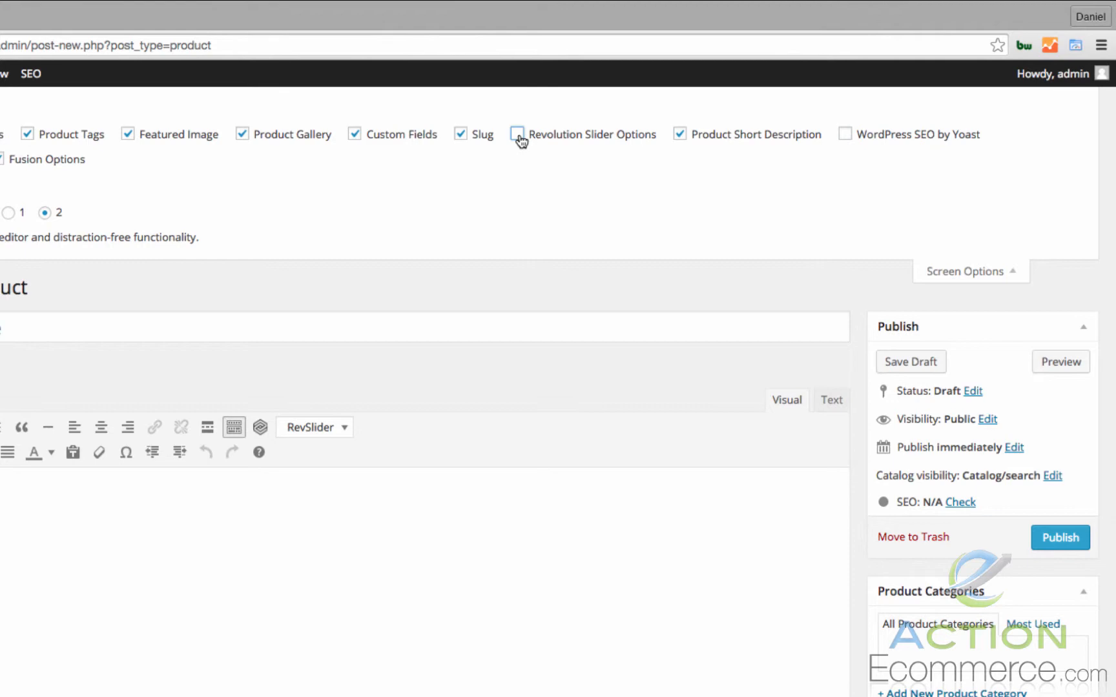
left_click(461, 137)
left_click(356, 136)
left_click(982, 270)
Step: Collapse the Product Short Description box and move it directly above the Product Data box
scroll(906, 216, "down", 15)
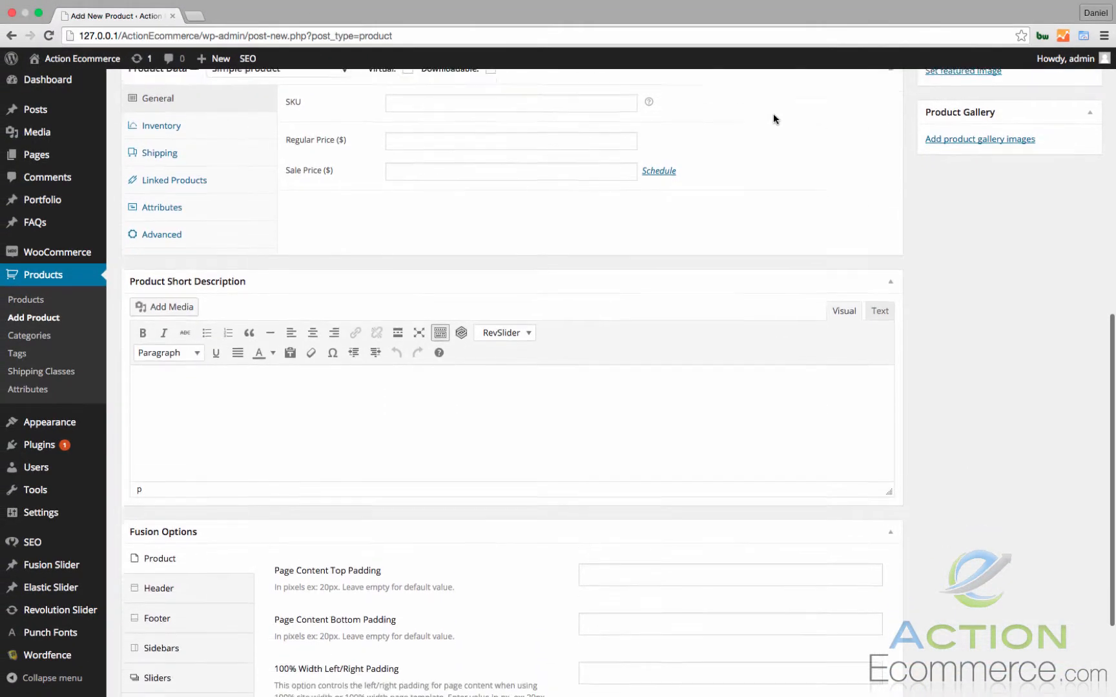
left_click(853, 300)
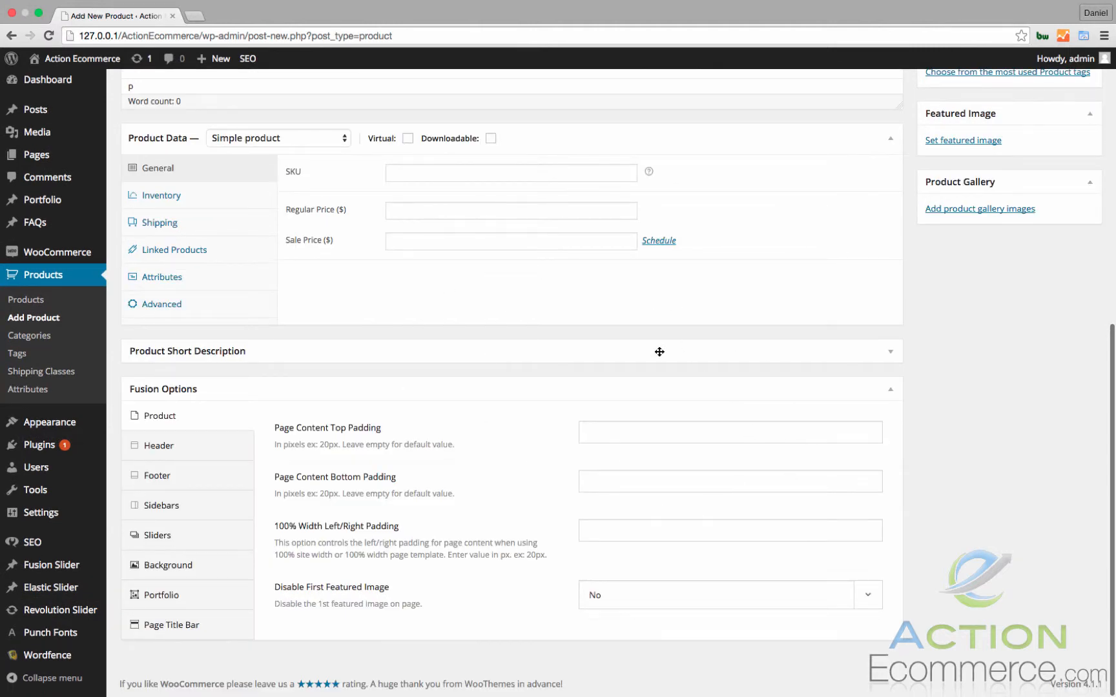
scroll(539, 346, "up", 3)
left_click_drag(479, 431, 563, 212)
scroll(630, 228, "up", 5)
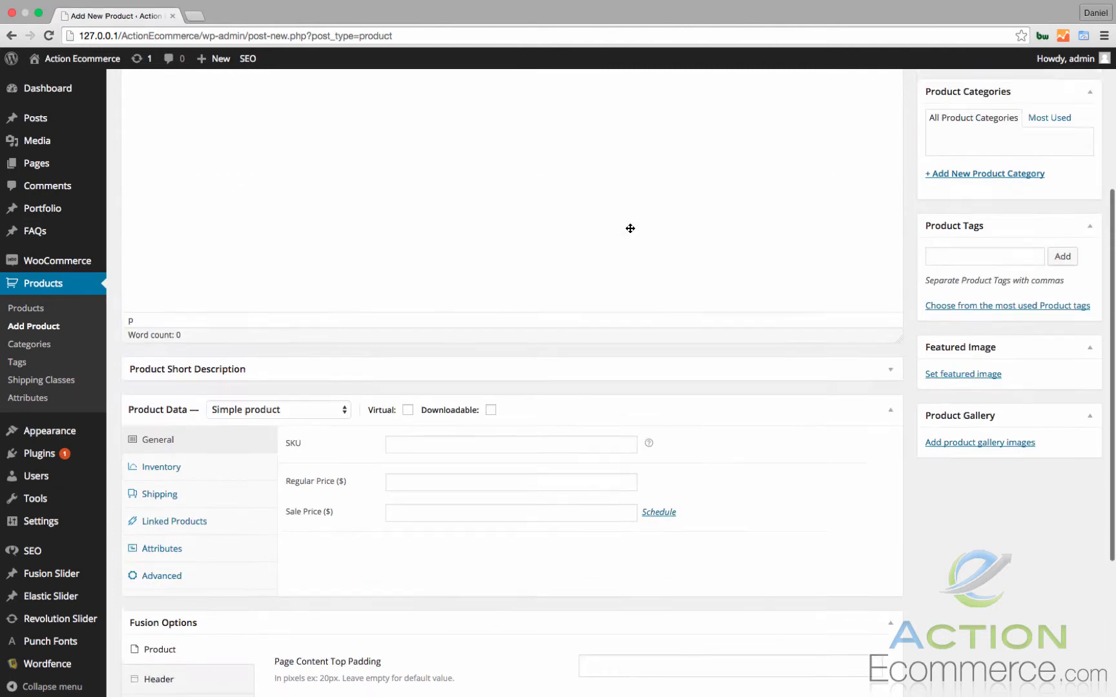
scroll(551, 362, "down", 6)
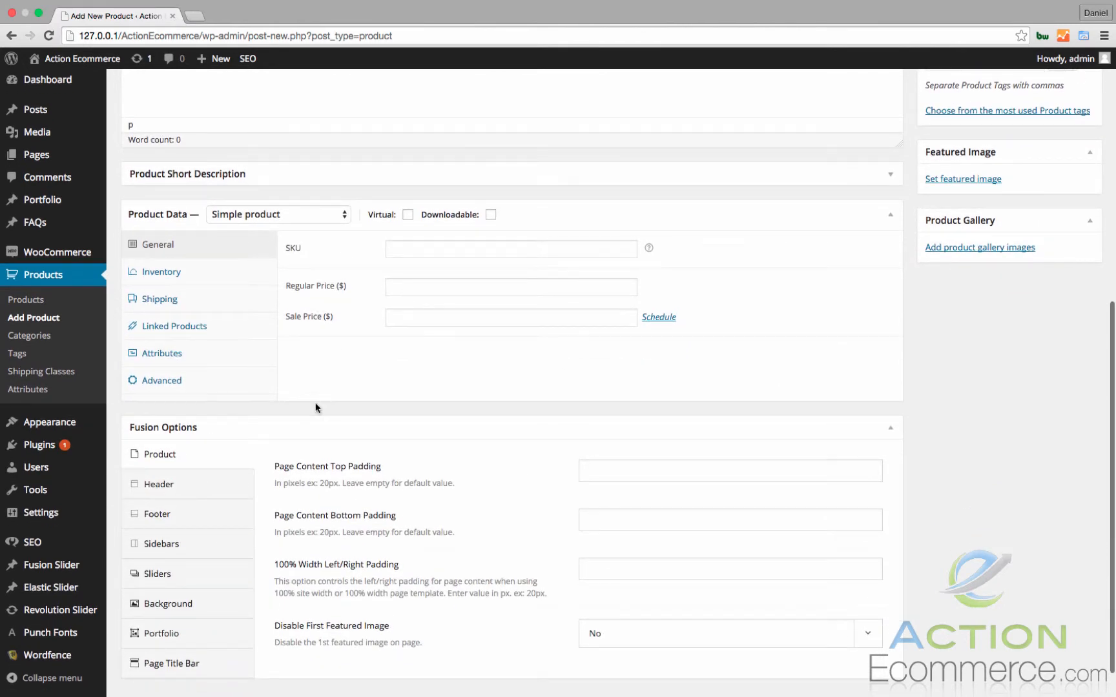
scroll(545, 405, "up", 12)
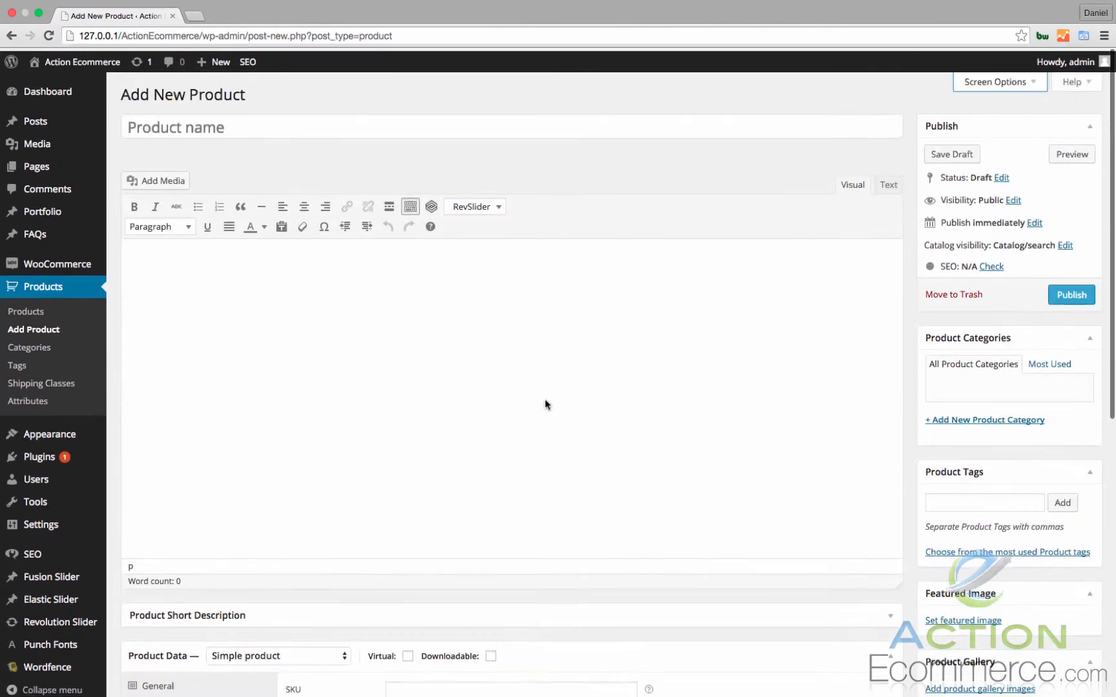
Step: Name the product "Mens Pima Cotton Polo T-Shirt"
left_click(709, 474)
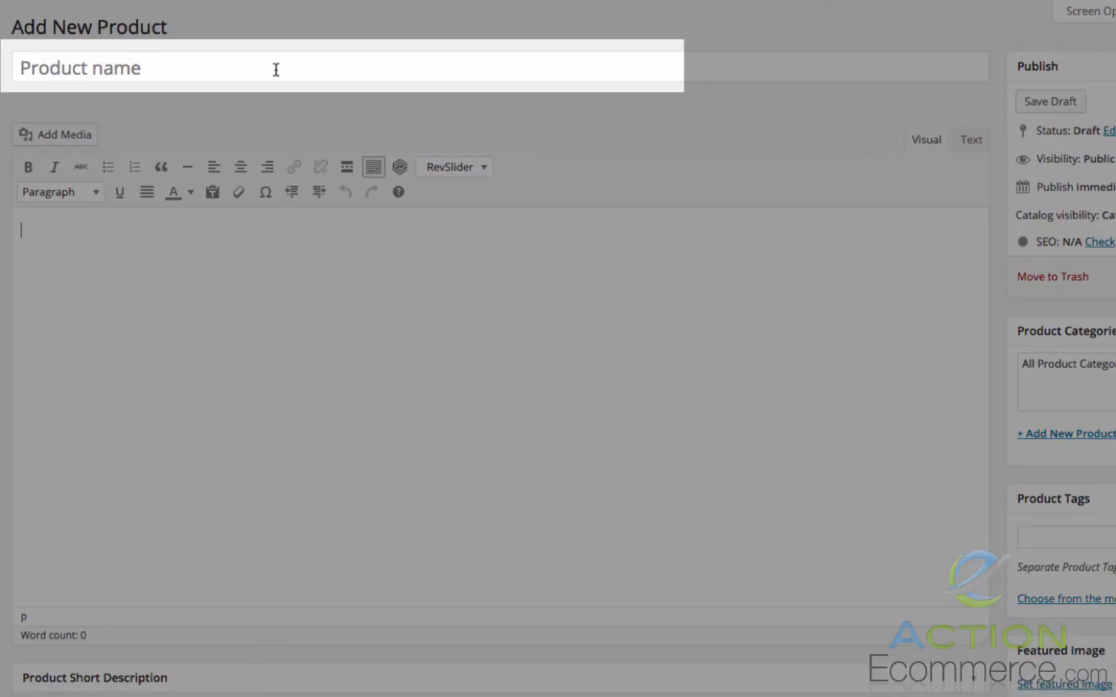
left_click(324, 61)
type("Mens Pima Cotton Polo T-Shirt")
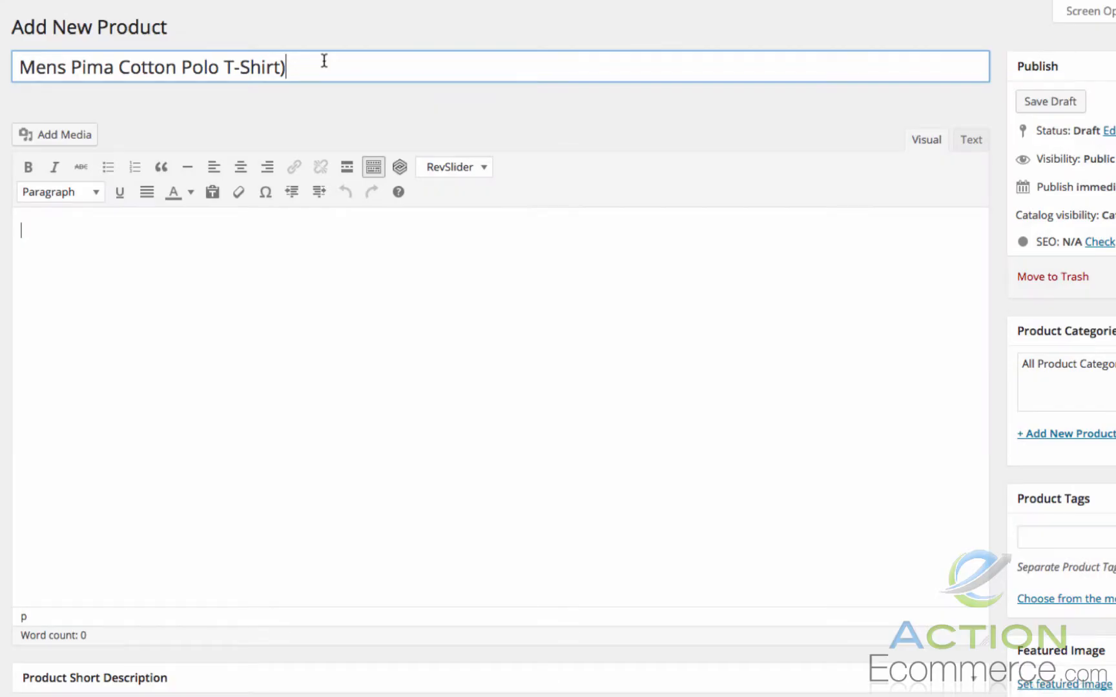
Step: Write the main description: "Manufactured using fine cotton. Machine washable, short sleve polo, 2 button placket, ribbed knit collar and cuffs"
left_click(273, 310)
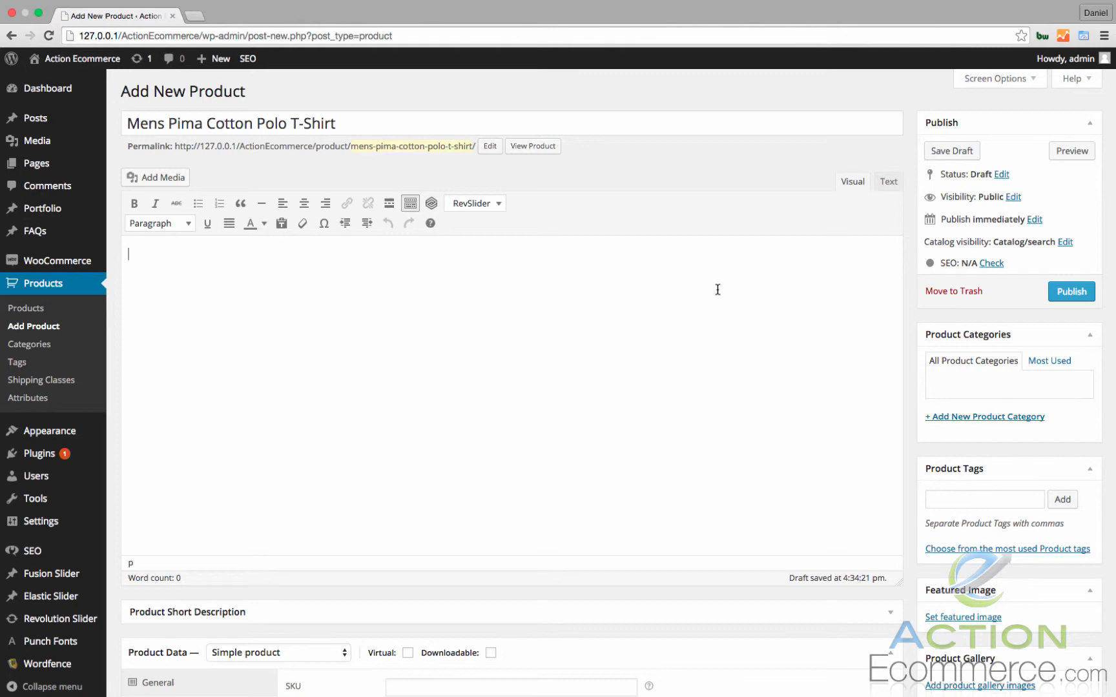
type("Manufactured using fine cotton. Machine washable, short sleve polo, 2 button placket, ribbed knit collar and cuffs")
left_click_drag(753, 251, 594, 214)
left_click(28, 166)
left_click(319, 294)
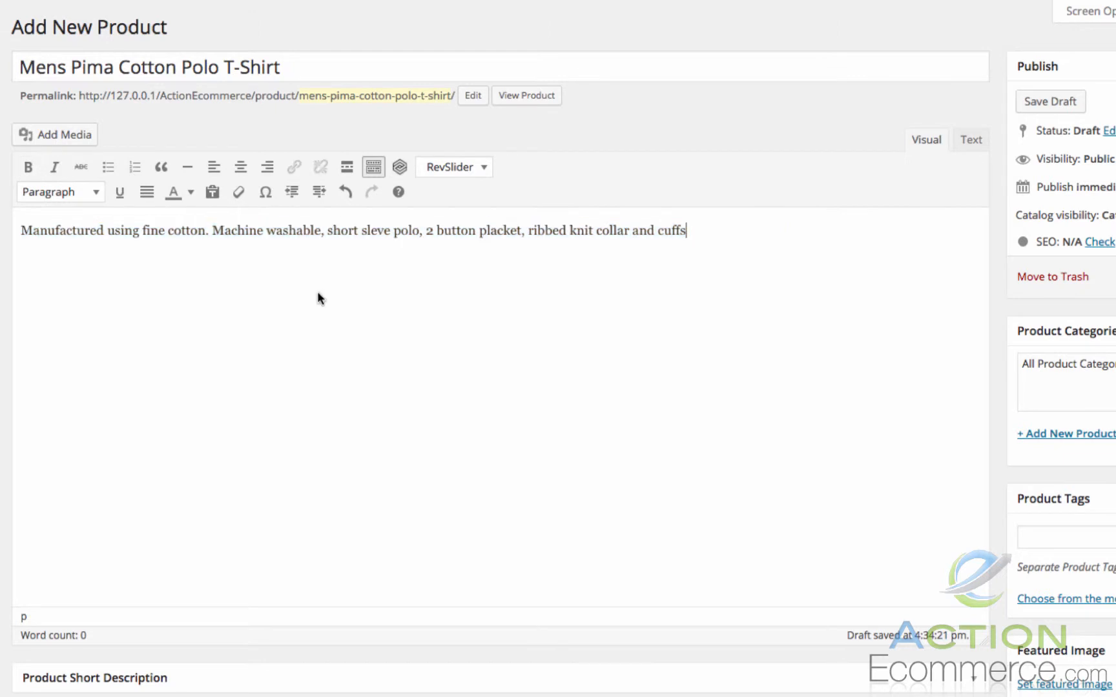
Step: Expand the Product Short Description box to view its editor, and collapse it again
scroll(702, 277, "down", 5)
left_click(585, 372)
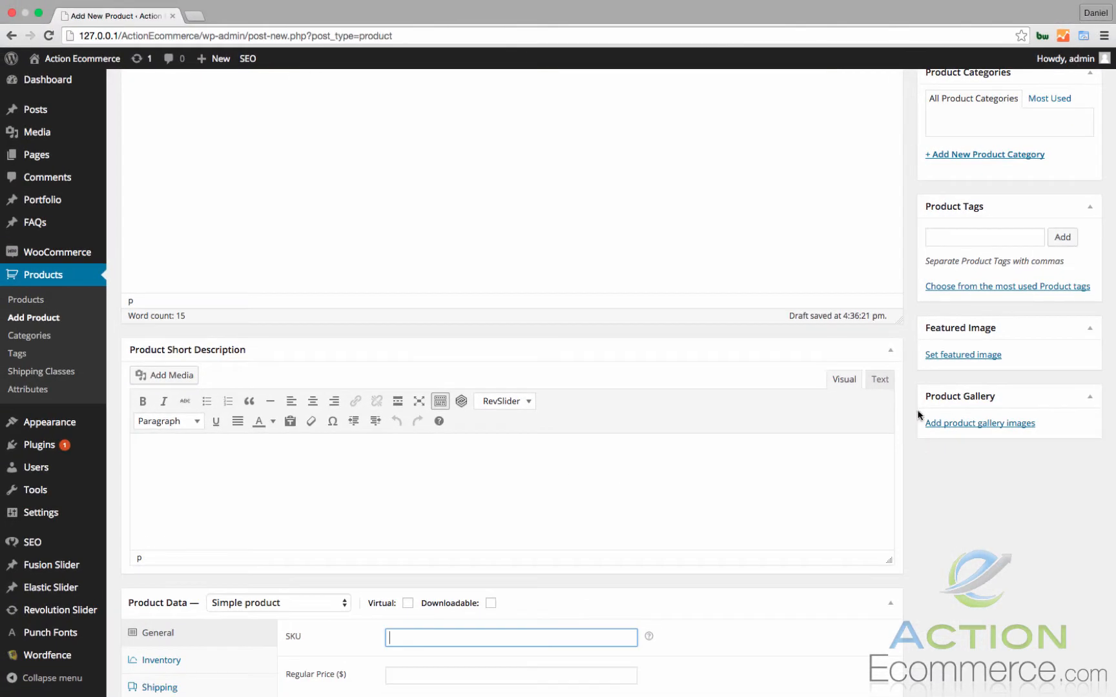
left_click(892, 354)
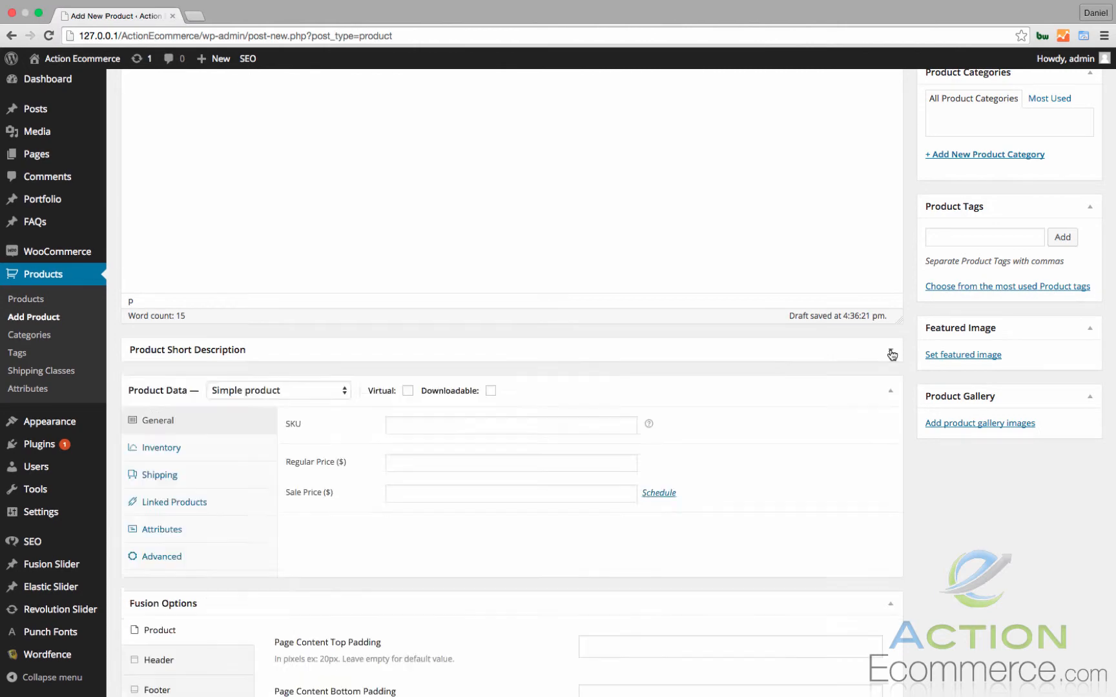
Step: Review the available product types in Product Data and choose Simple product
scroll(805, 355, "down", 1)
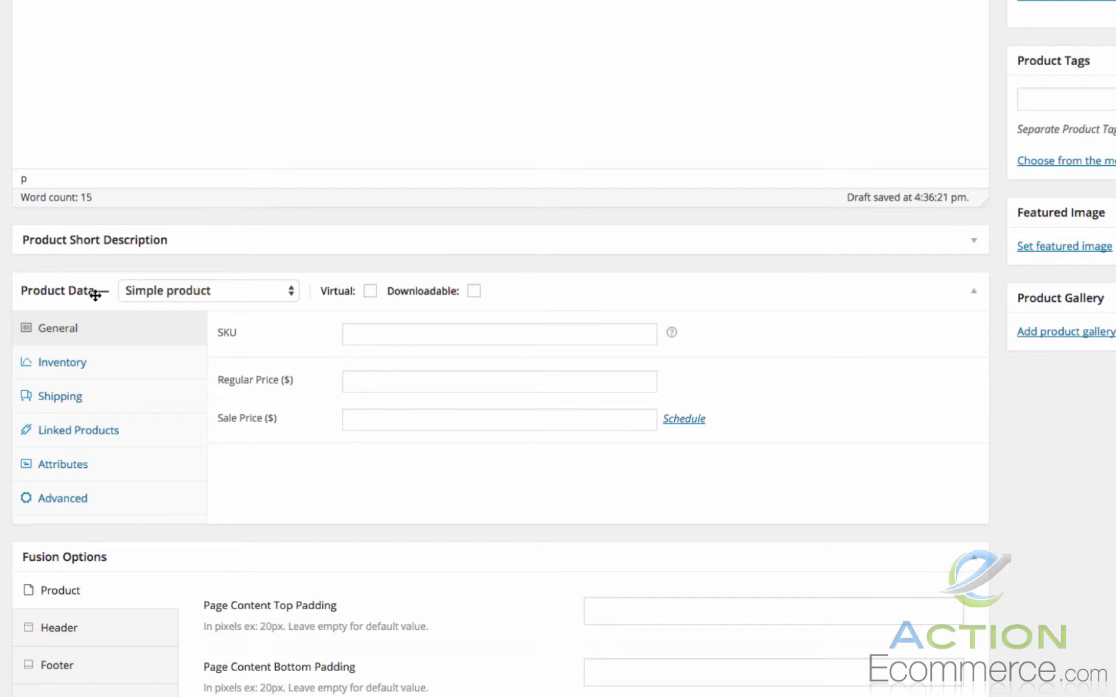
left_click(140, 290)
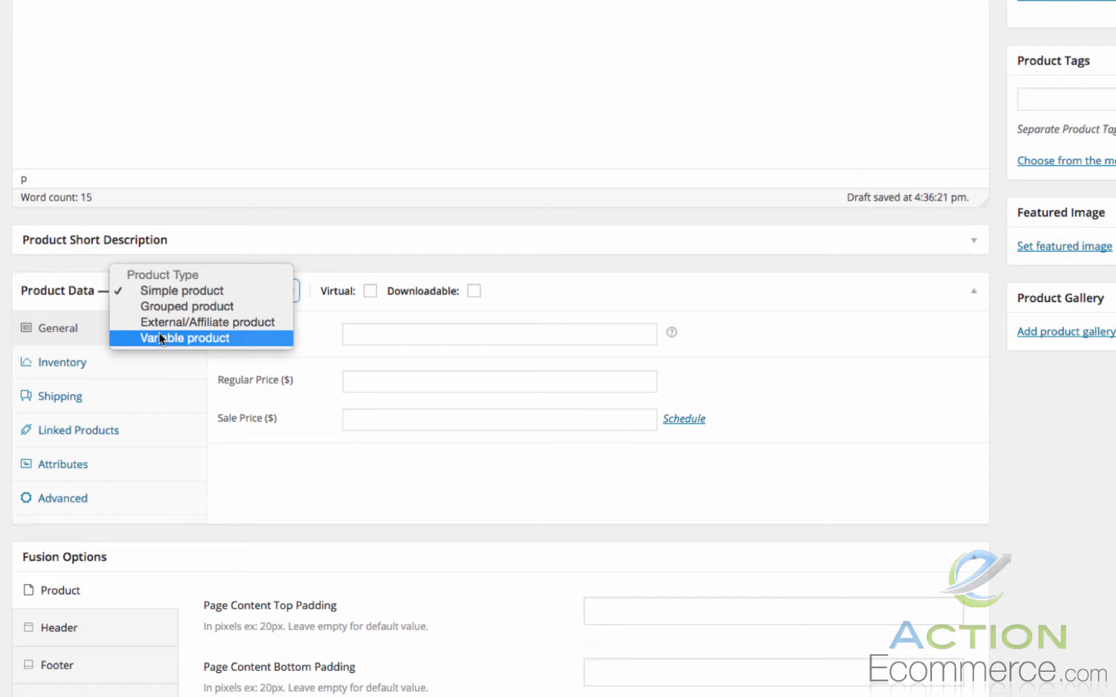
left_click(159, 292)
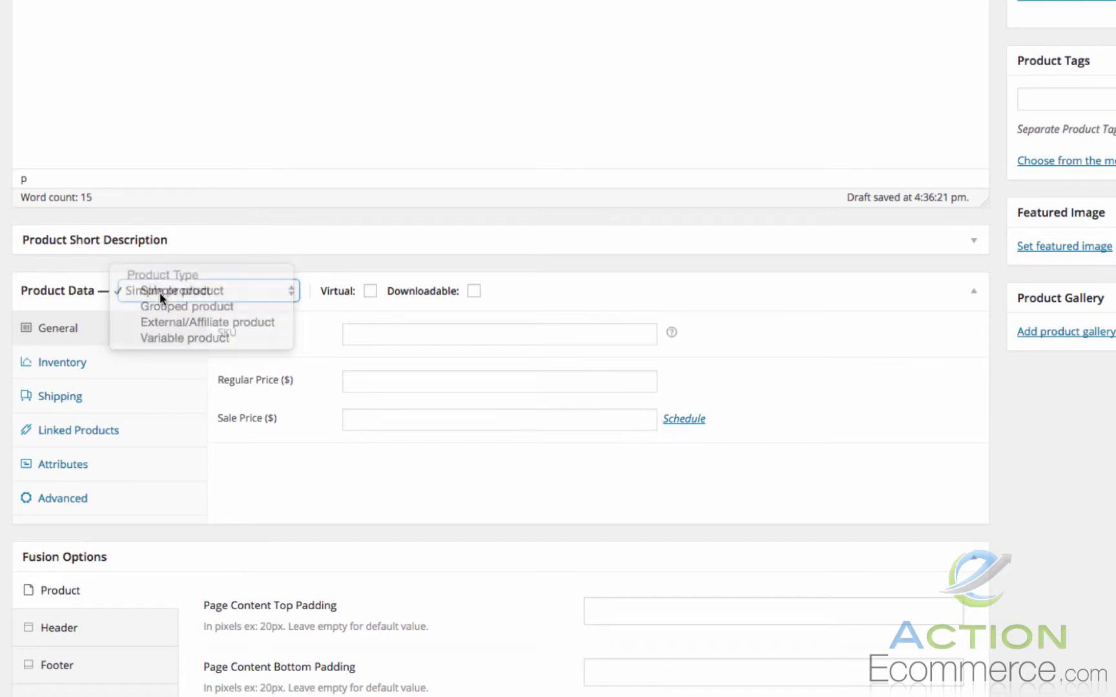
Step: Set the product's SKU to 1001-red-polo and its regular price to $19.95
left_click(369, 338)
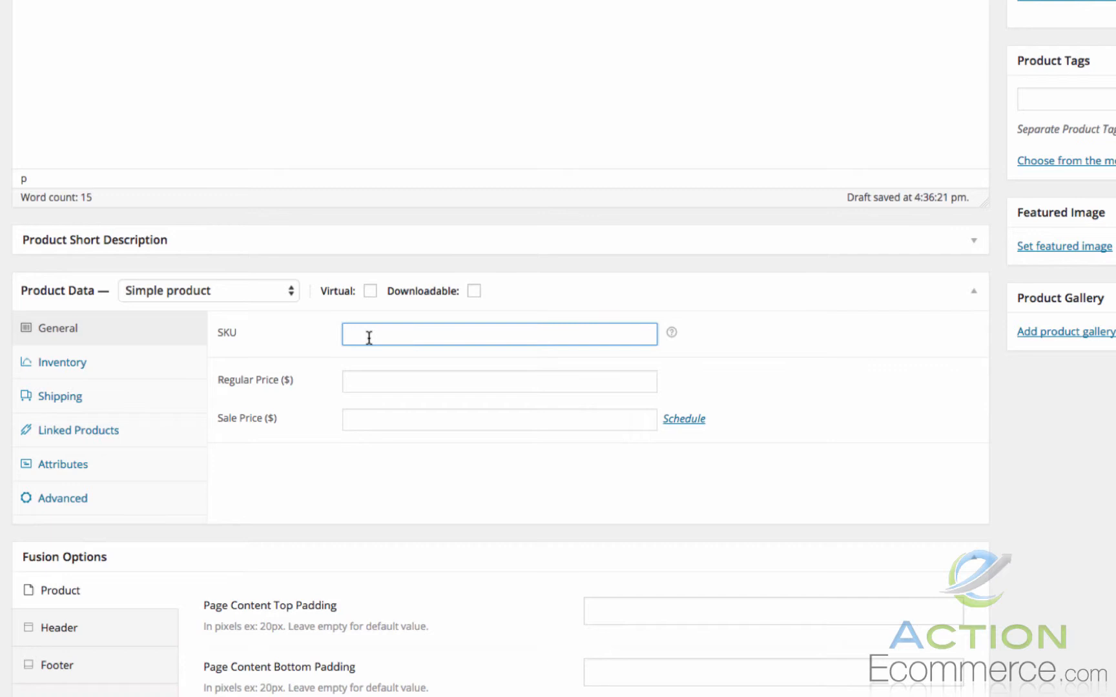
type("1001-red-polo")
key("Tab")
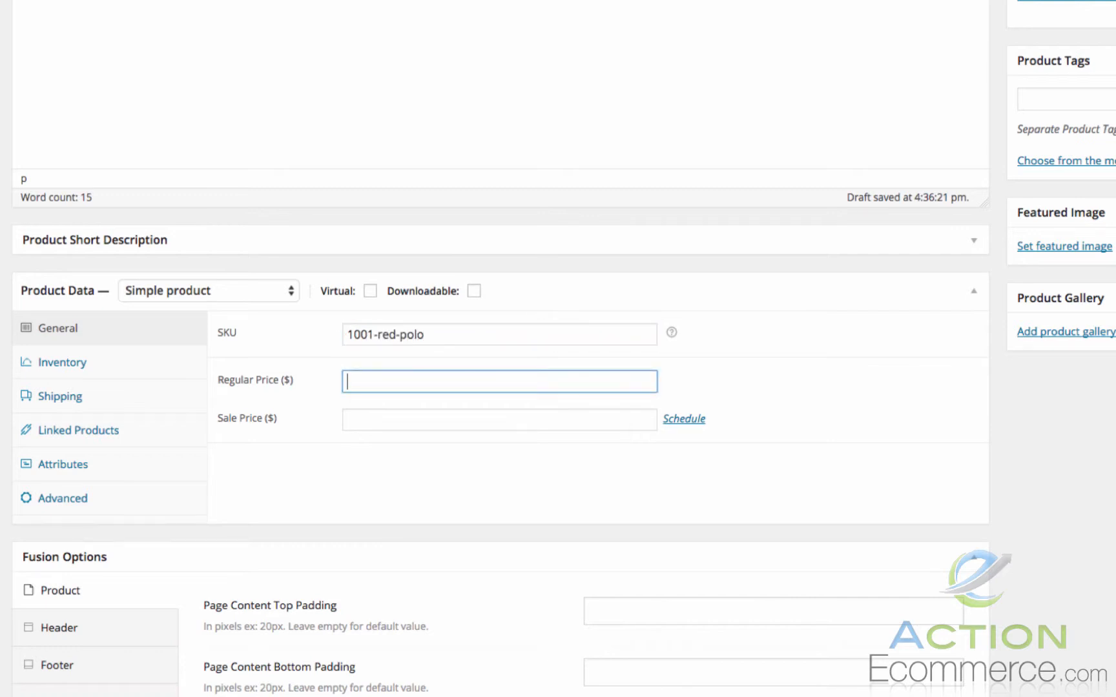
type("19.95")
Step: Try scheduling the sale price from 2015-03-20 to 2015-03-22, and cancel the schedule
left_click(253, 423)
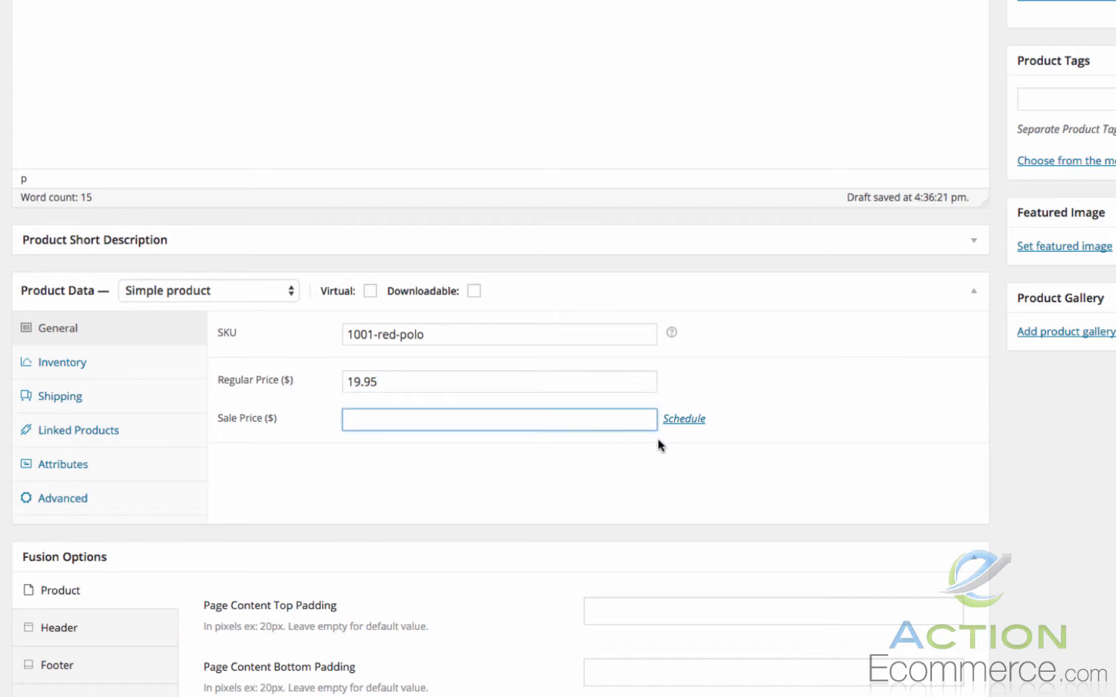
left_click(680, 418)
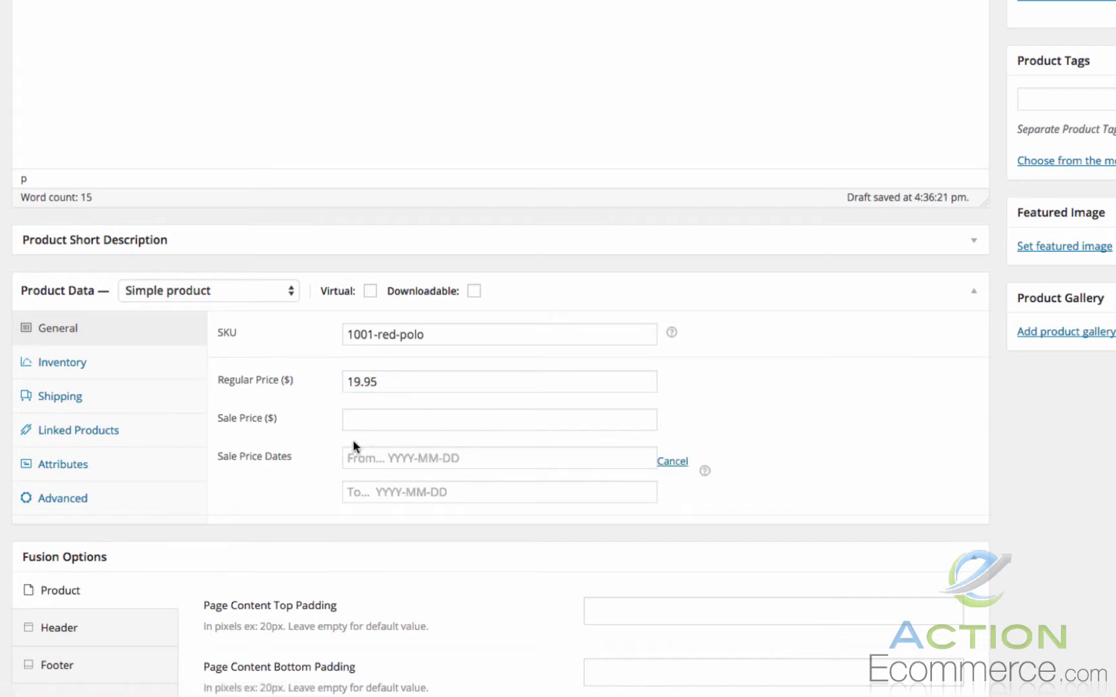
left_click(445, 460)
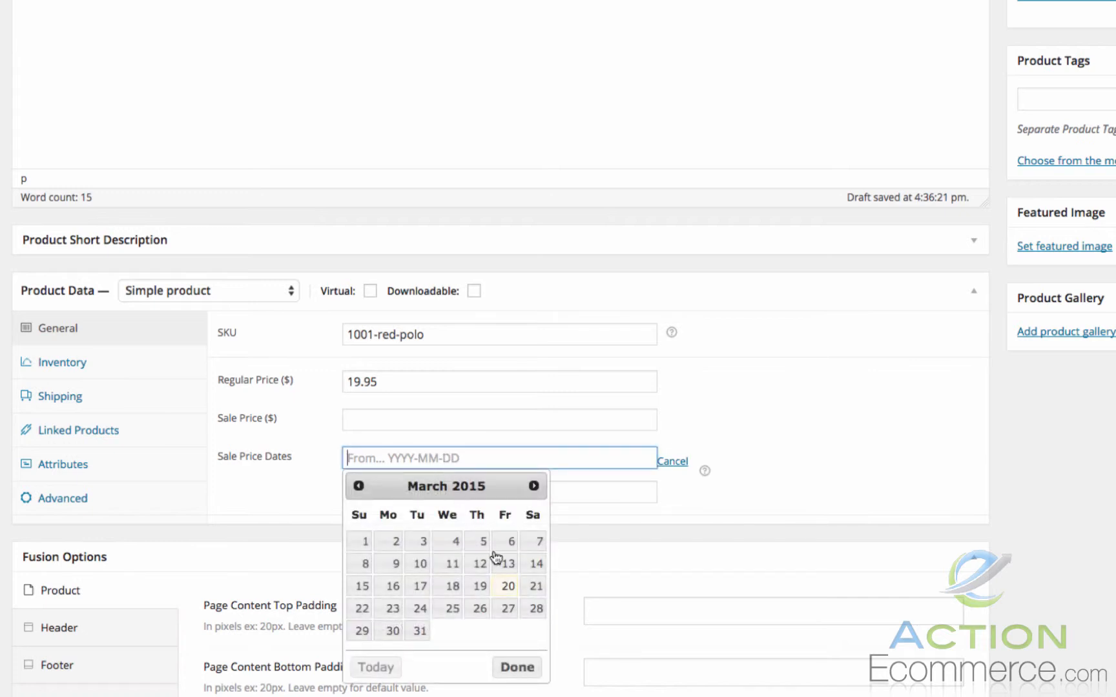
left_click(508, 587)
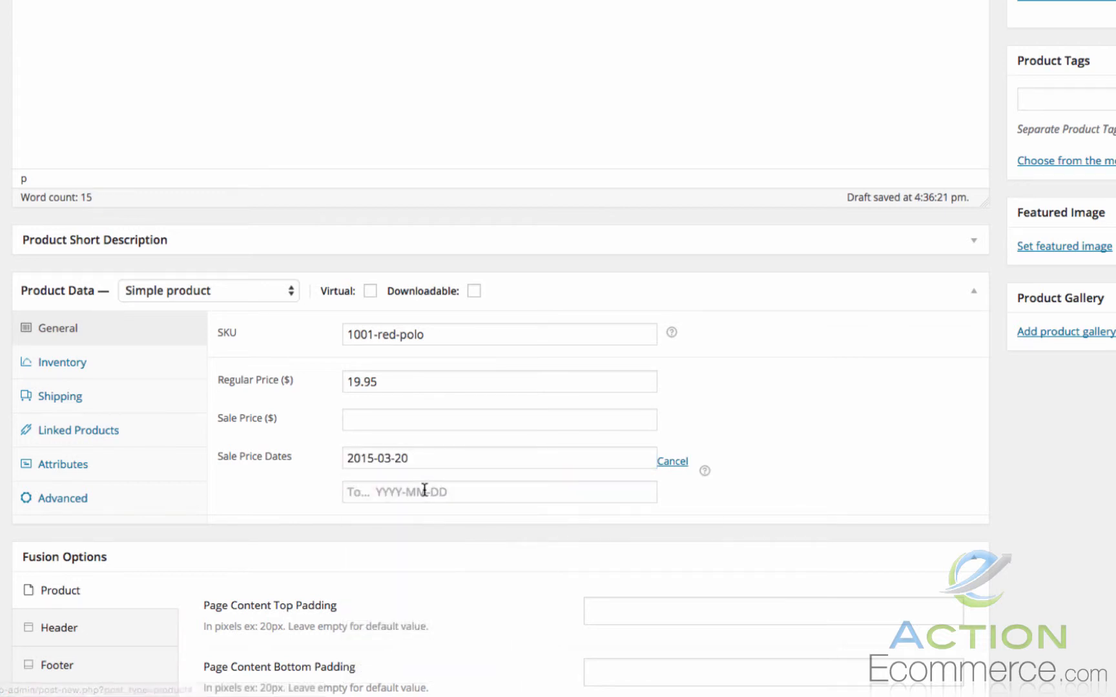
left_click(424, 491)
left_click(363, 407)
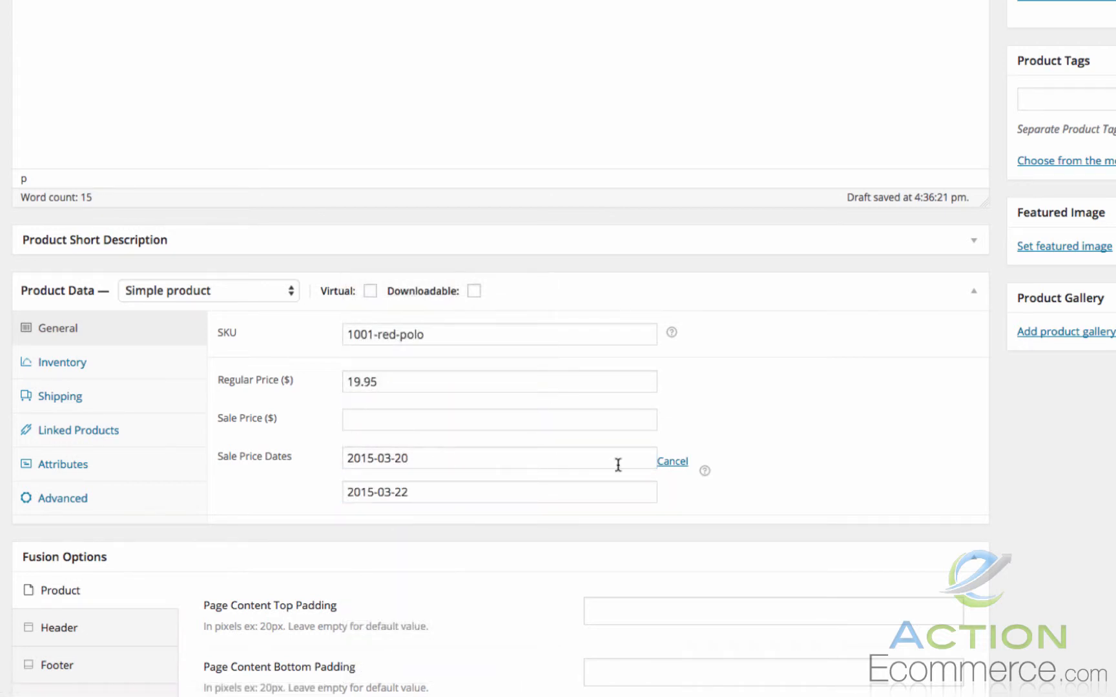
left_click(672, 463)
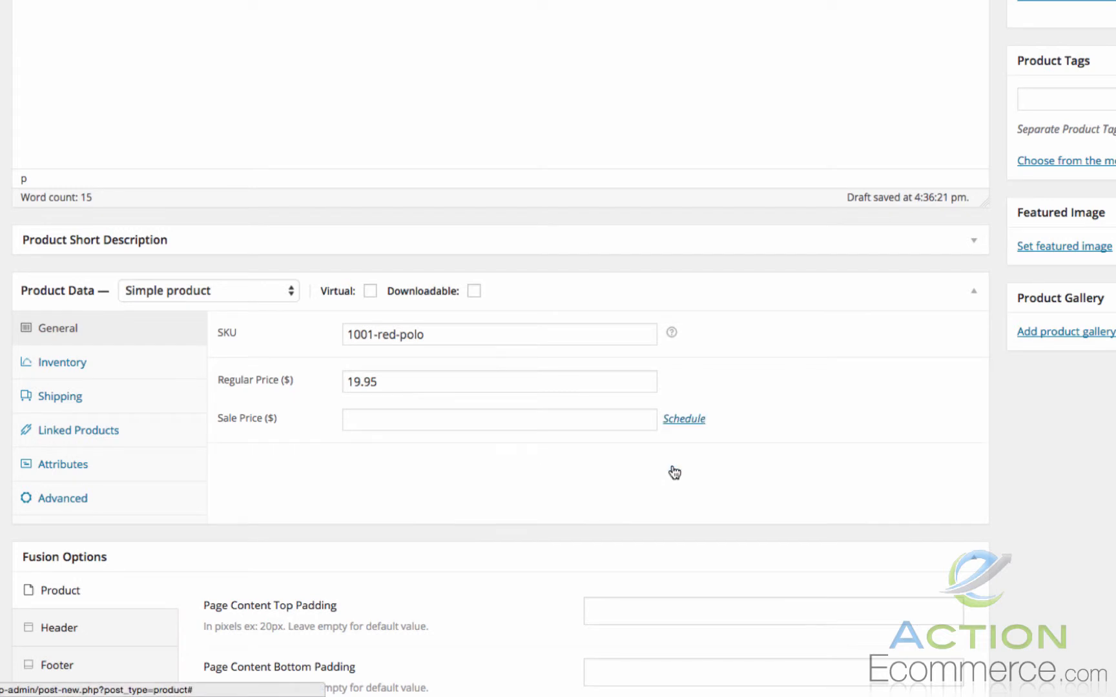
Step: Open the product's inventory settings and choose In stock as the stock status
left_click(78, 368)
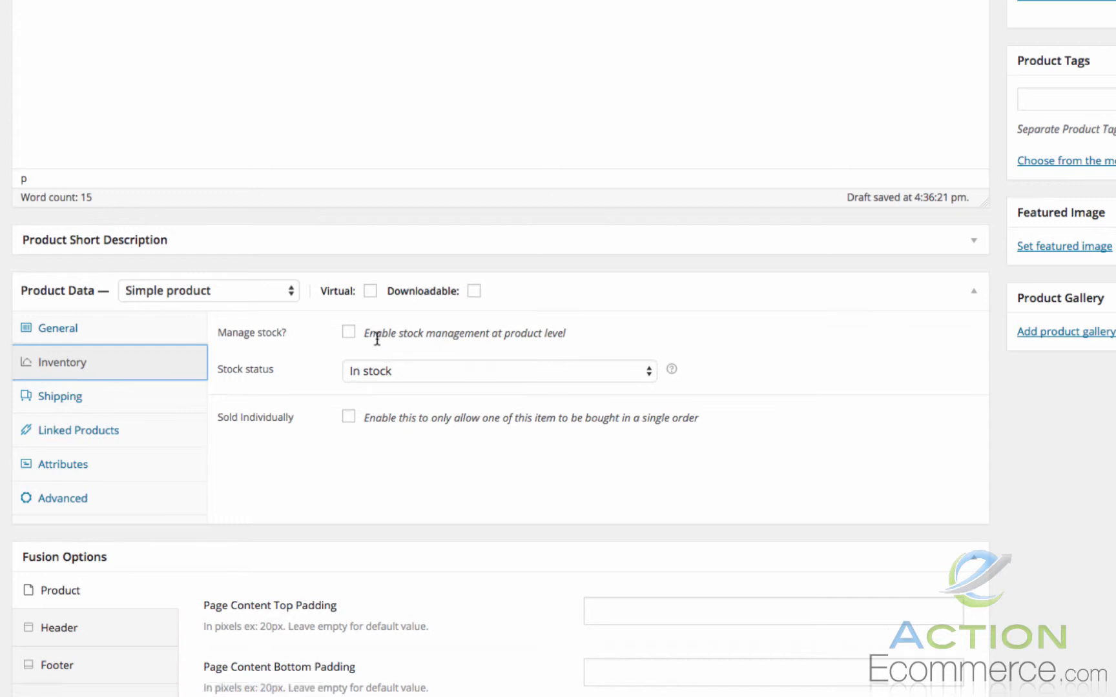
left_click(372, 369)
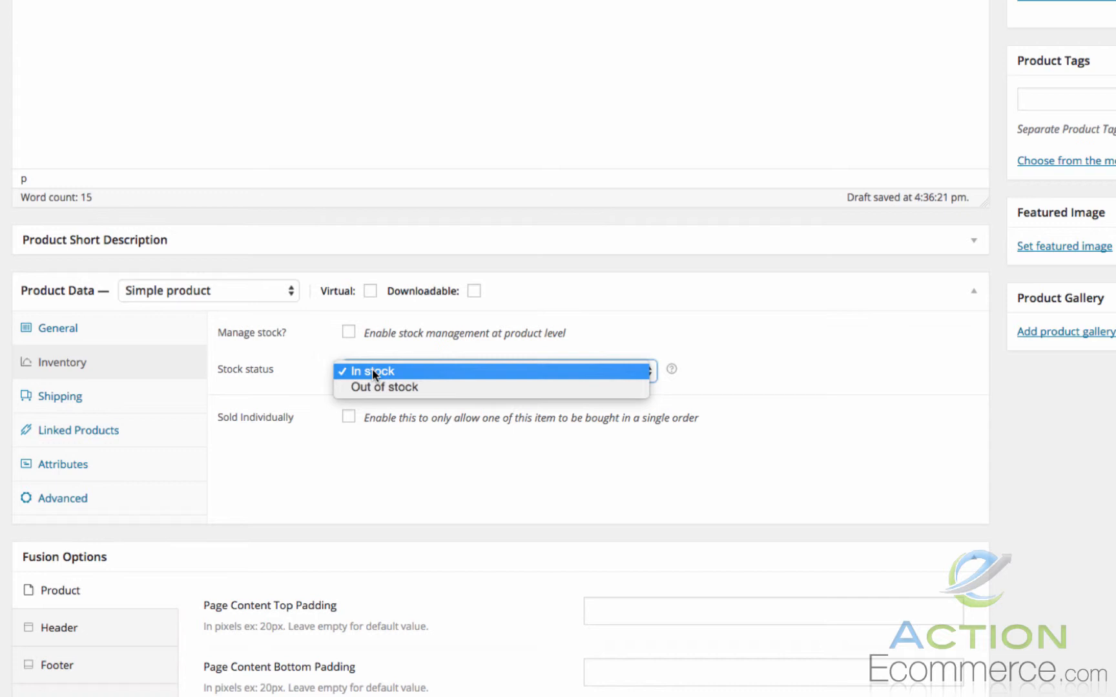
left_click(372, 371)
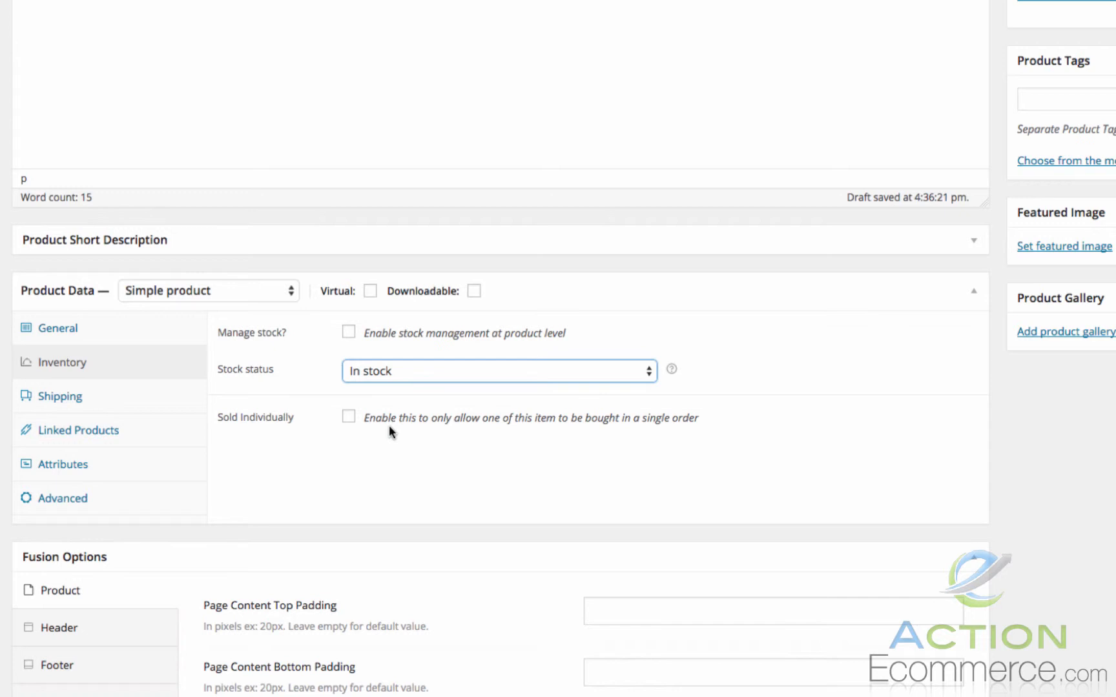
Step: Review the product's shipping settings and its linked products settings for up-sells, cross-sells and grouping
left_click(52, 401)
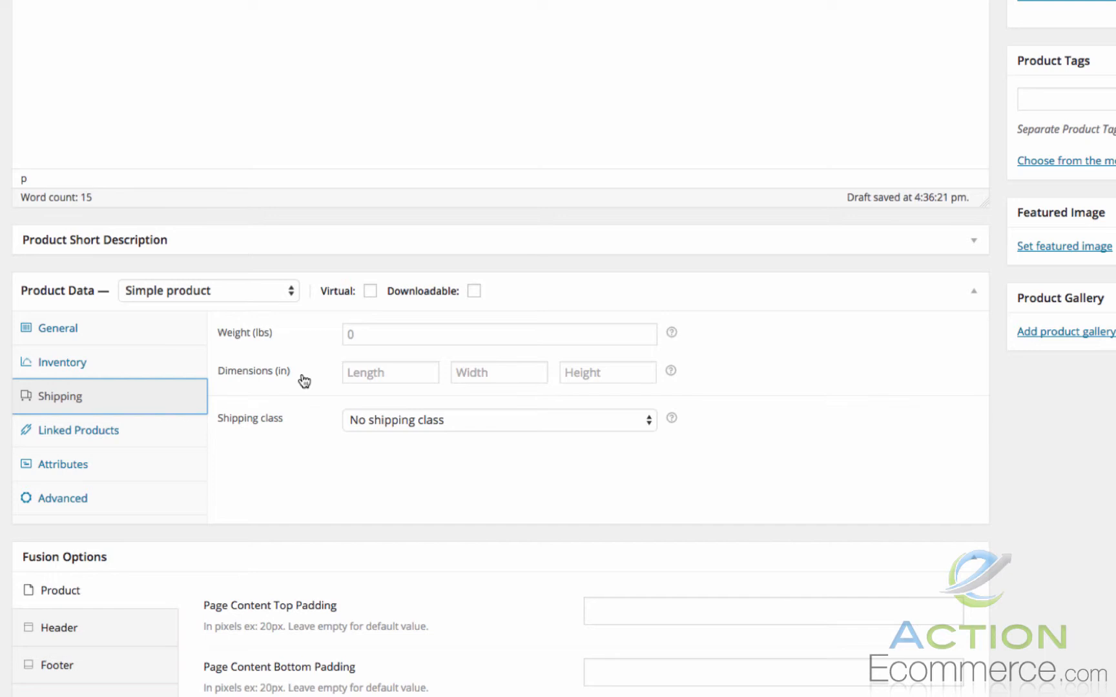
left_click(108, 437)
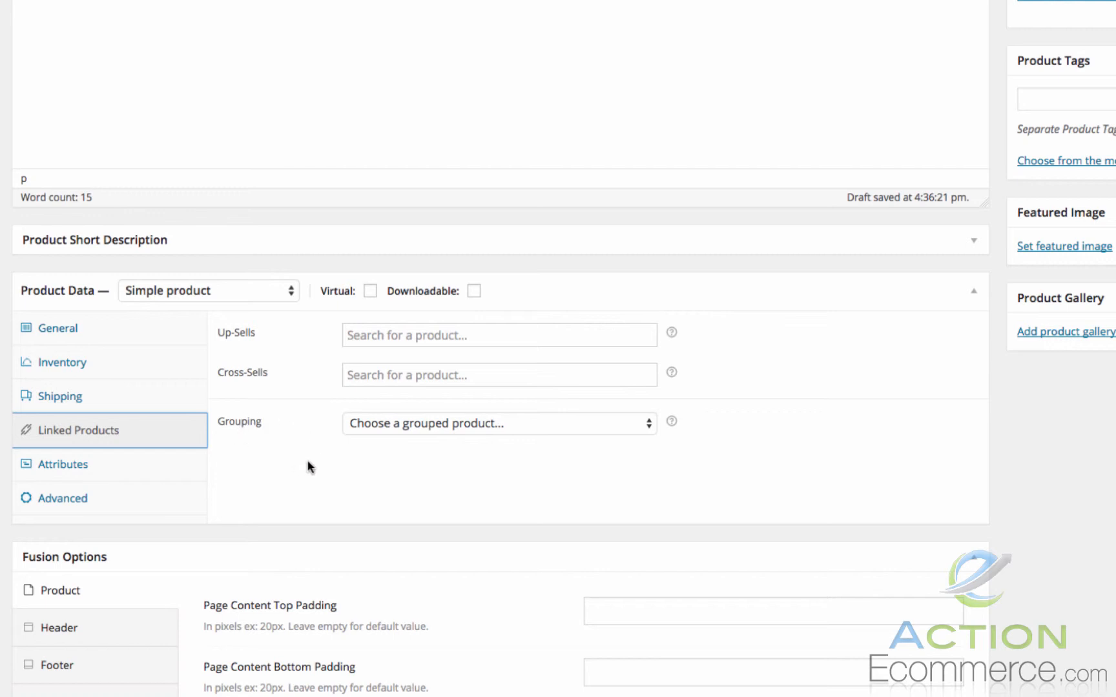
Step: Add a custom product attribute named Color with the value "Red|", save the attributes, and open the product's advanced settings
left_click(149, 474)
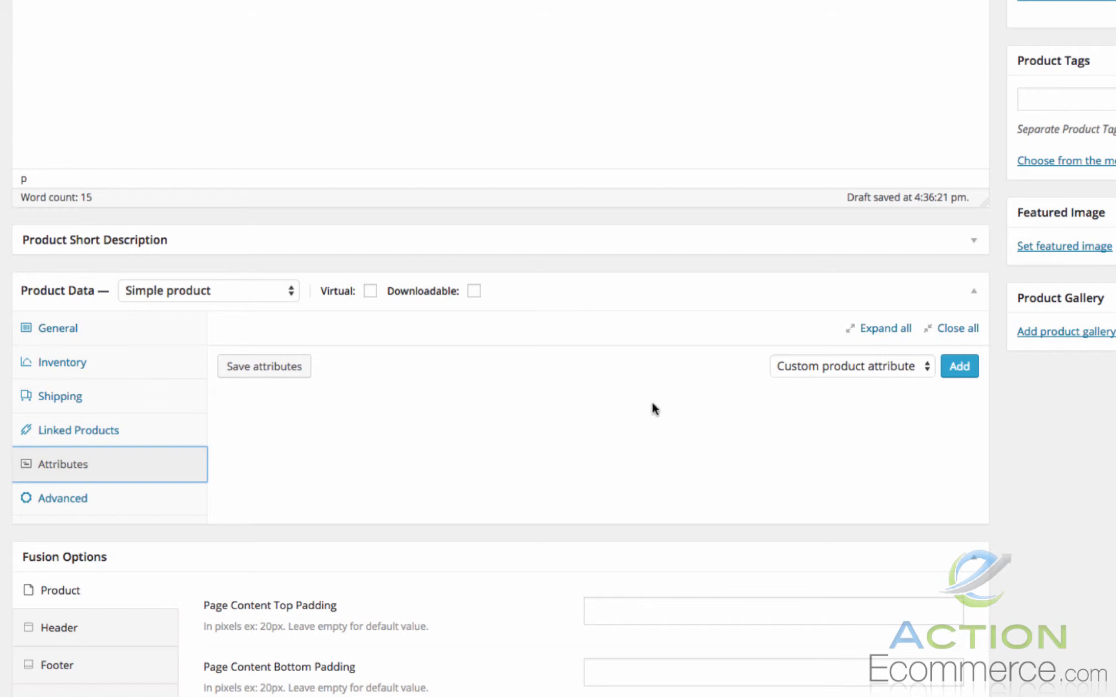
left_click(962, 370)
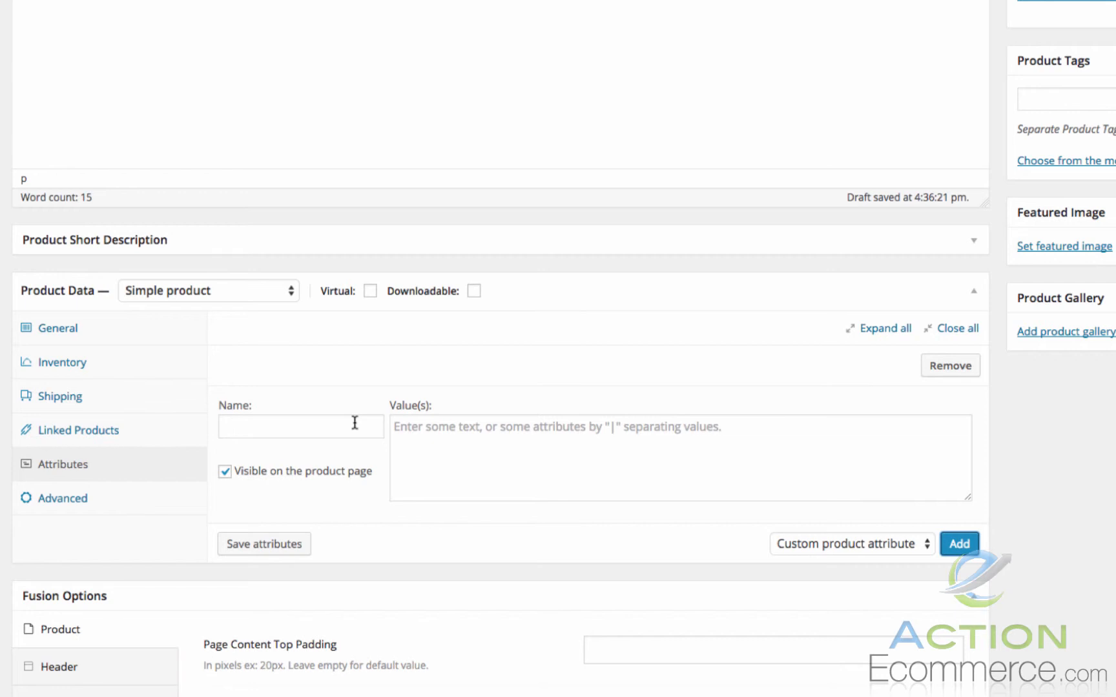
left_click(355, 423)
type("Color")
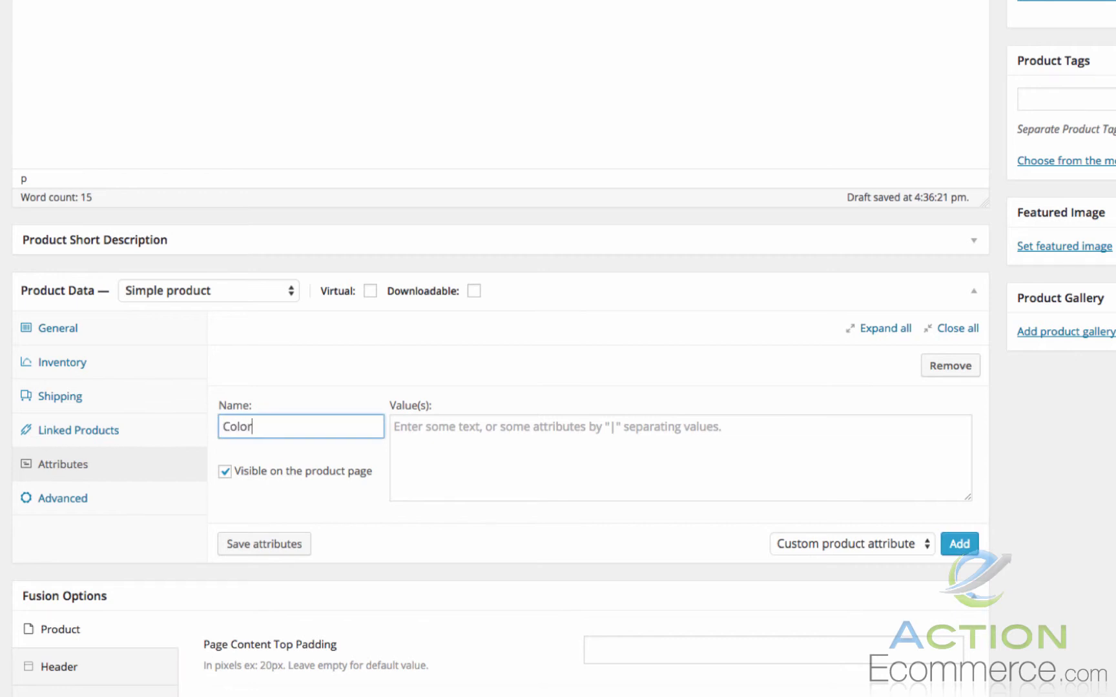
key("Tab")
type("Red|")
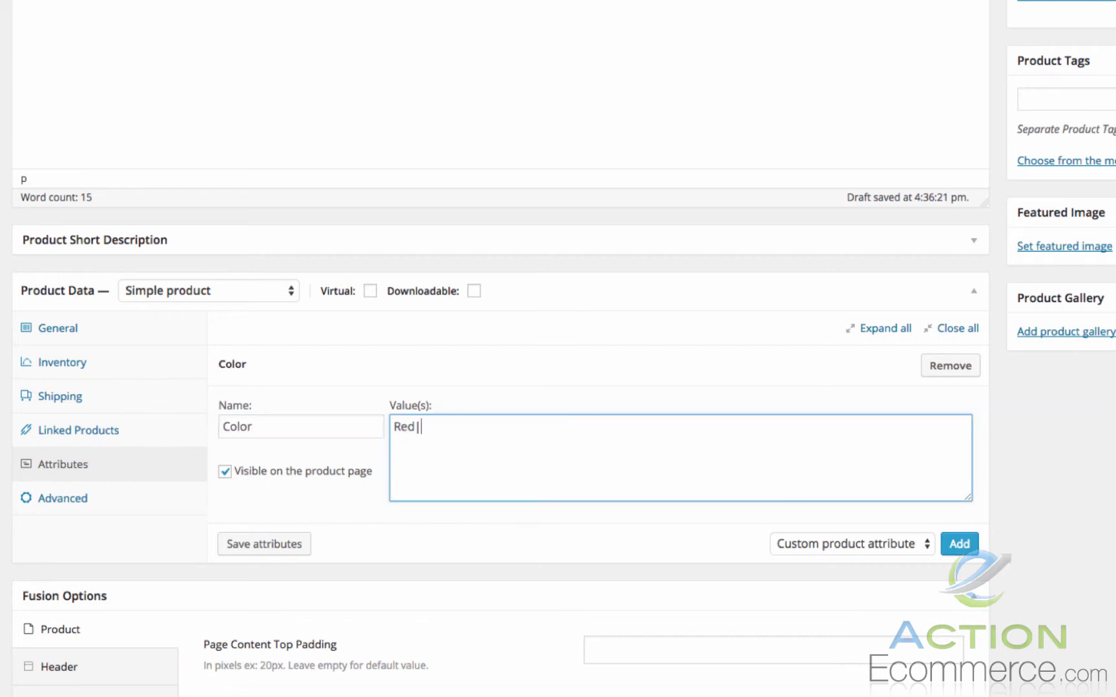
left_click(290, 544)
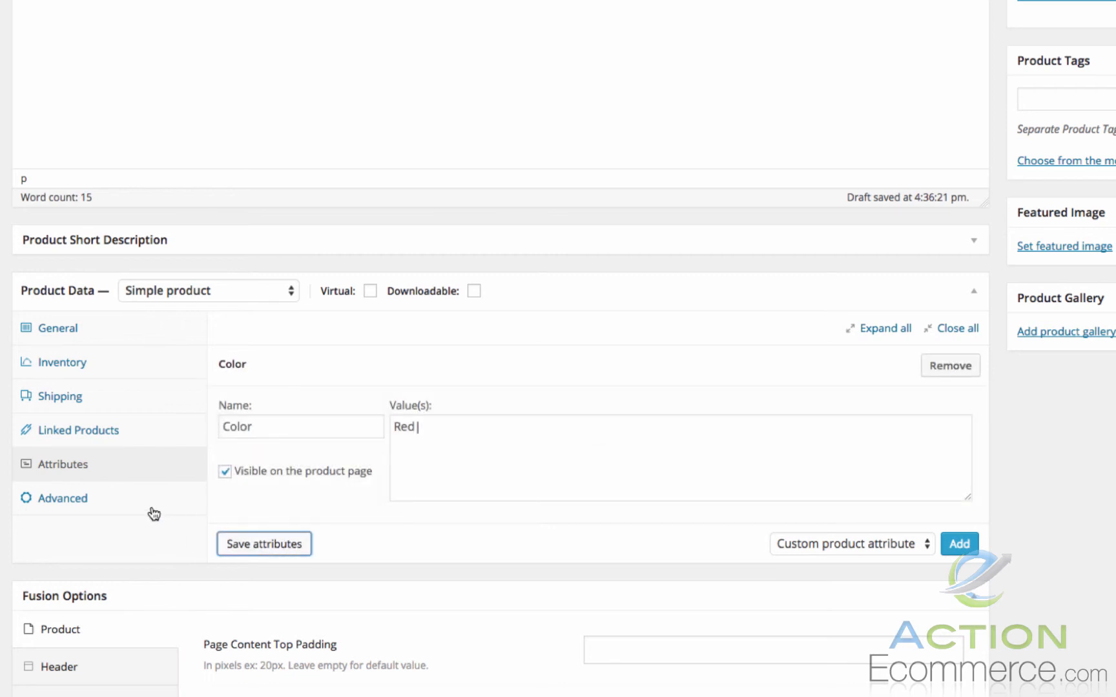
left_click(102, 510)
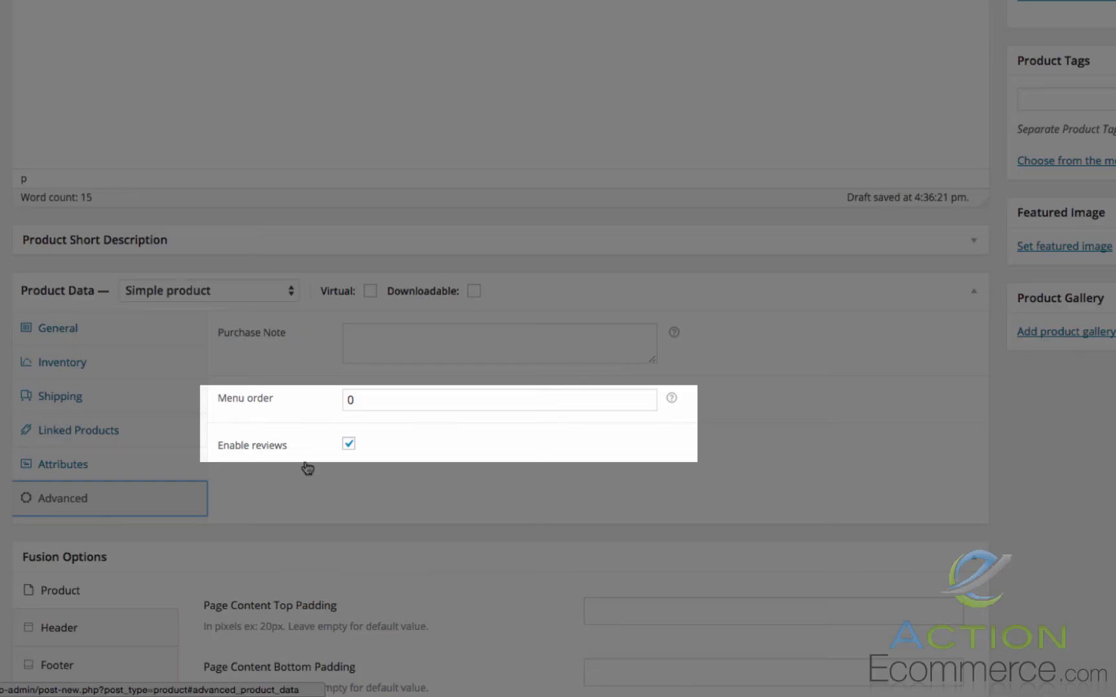
Step: Upload the two red polo shirt images and set the full-shirt picture as the product's featured image
scroll(473, 437, "up", 5)
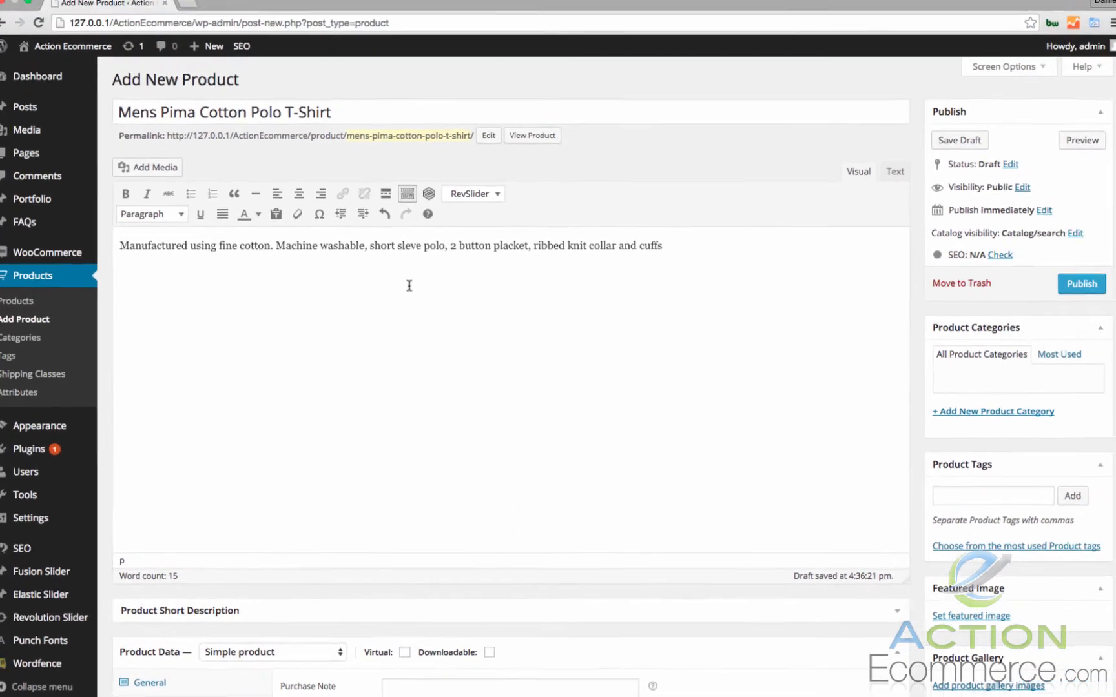
scroll(805, 429, "down", 3)
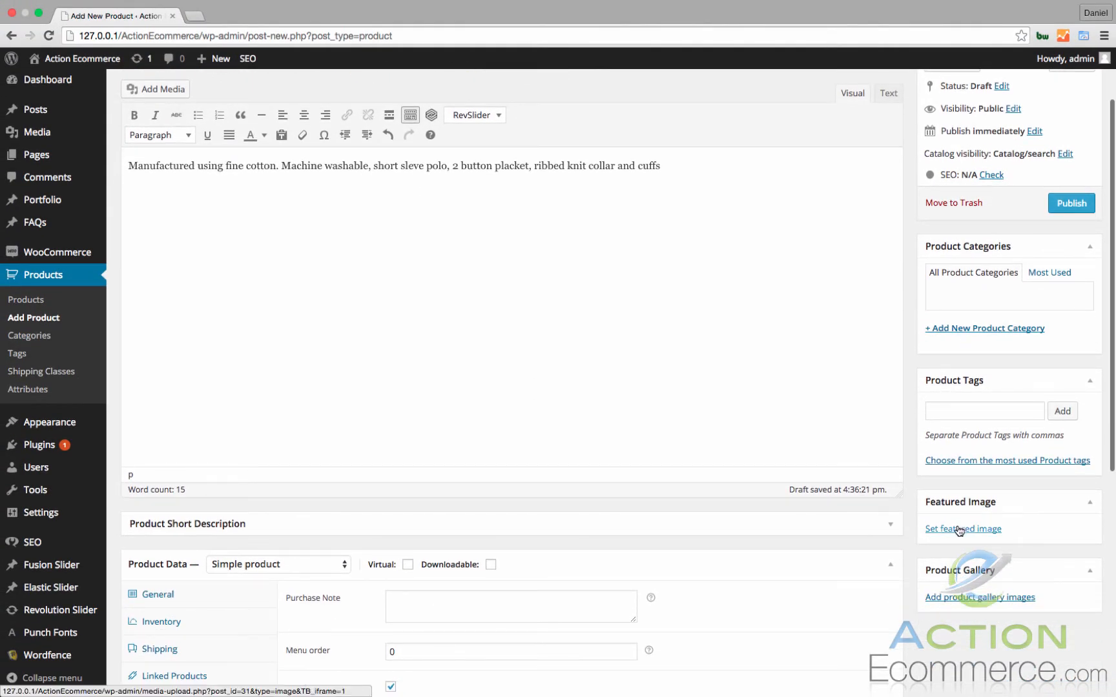
left_click(954, 529)
left_click_drag(660, 288, 520, 354)
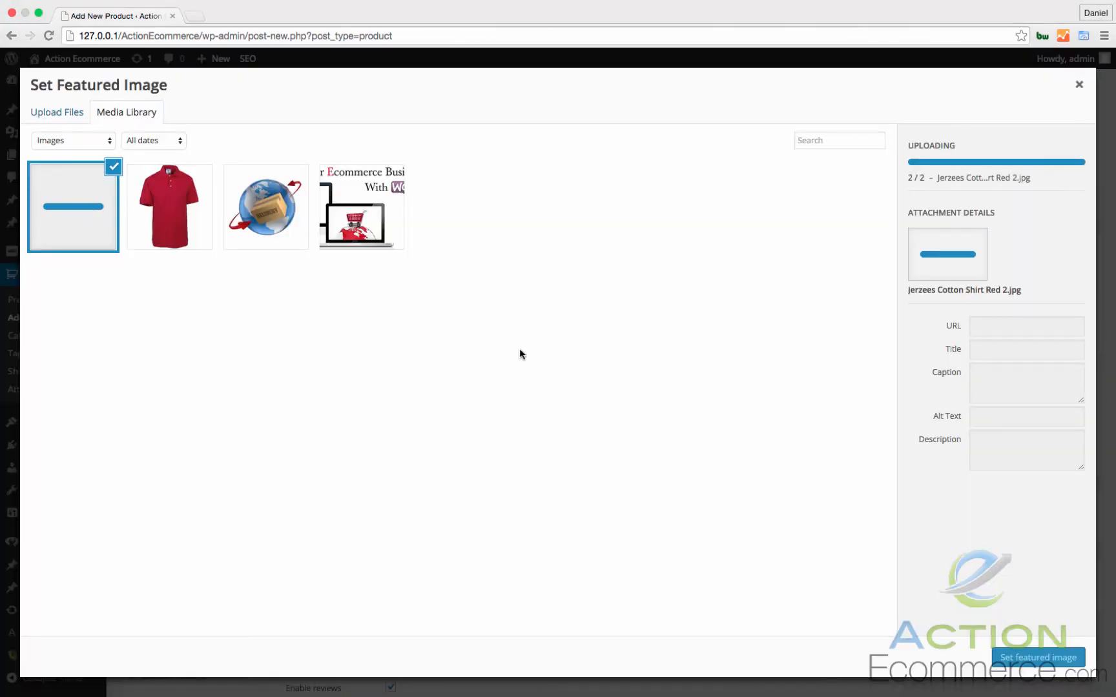
left_click(155, 210)
left_click(155, 211)
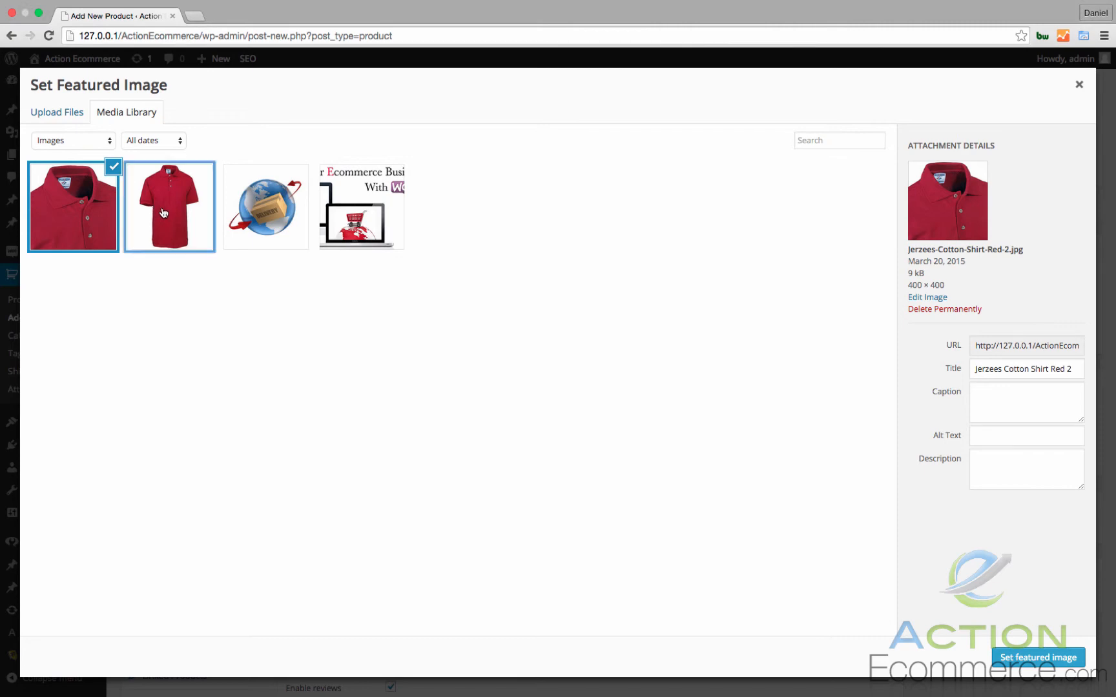
left_click(1054, 651)
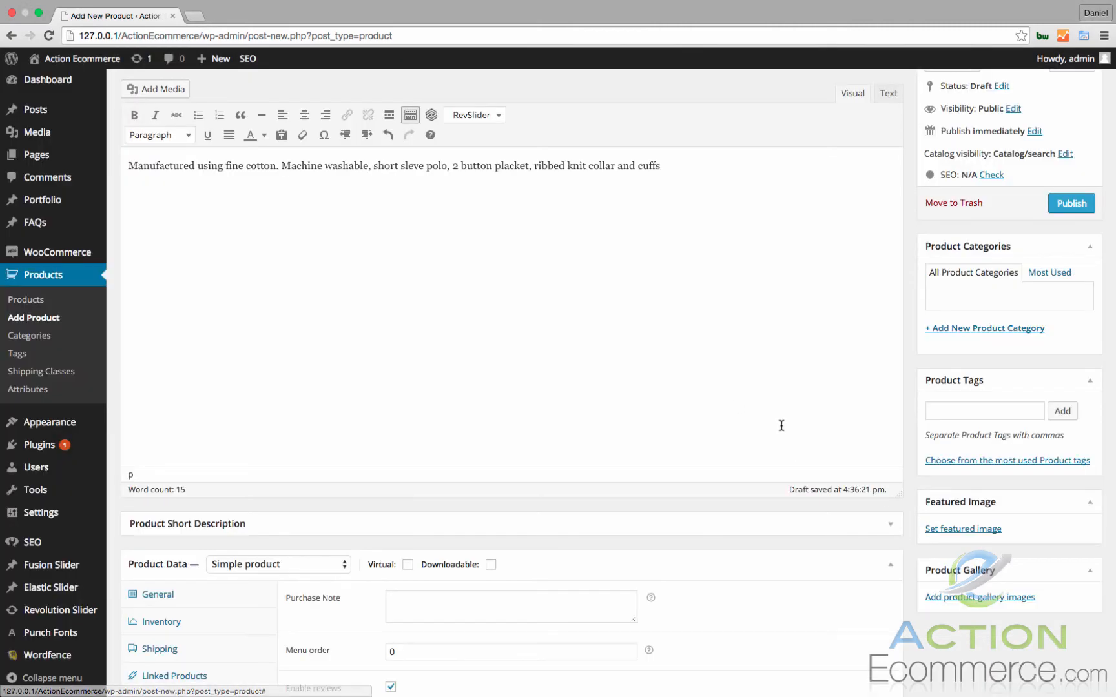
Step: Add the collar close-up Jerzees-Cotton-Shirt-Red-2.jpg from the media library to the product gallery
scroll(971, 532, "down", 2)
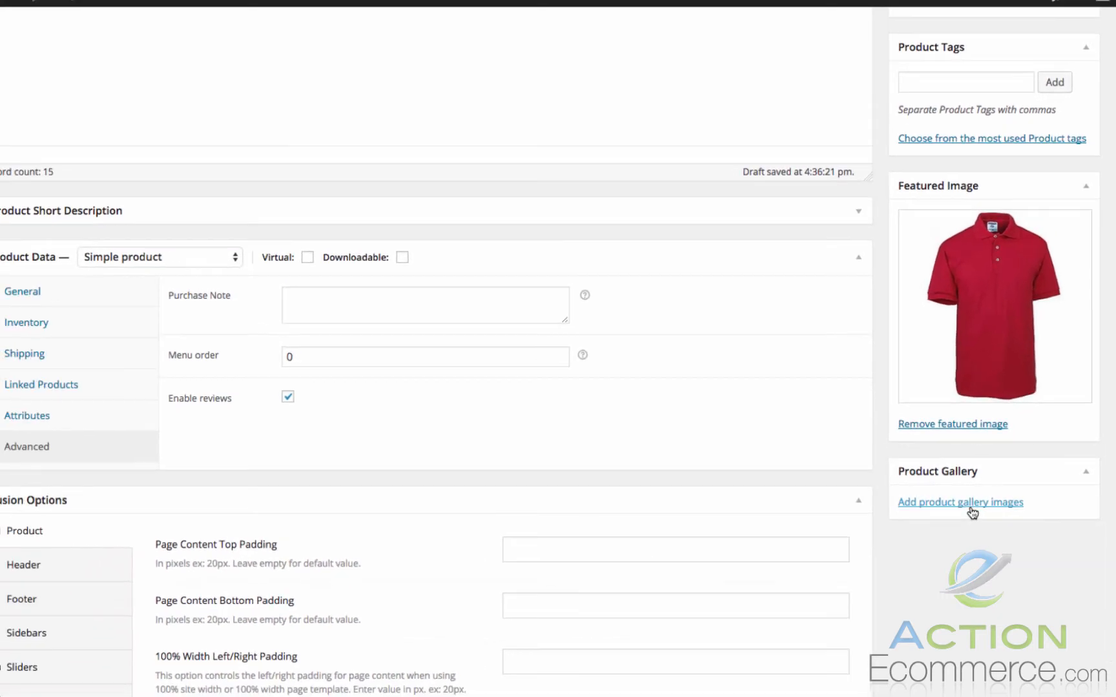
left_click(972, 512)
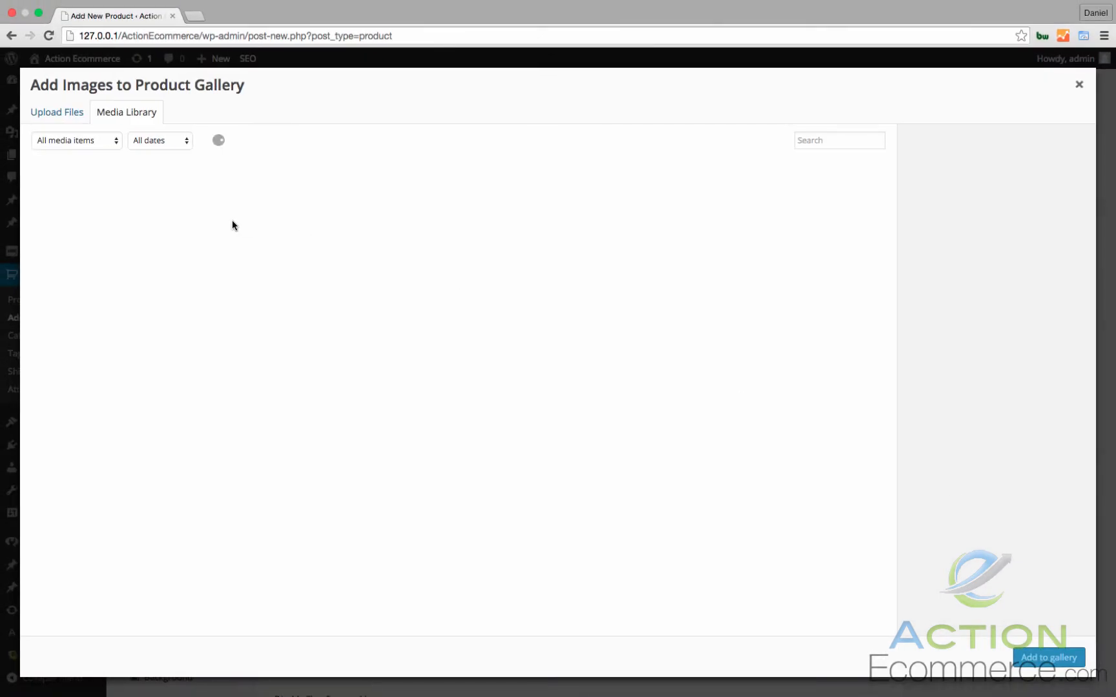
left_click(74, 213)
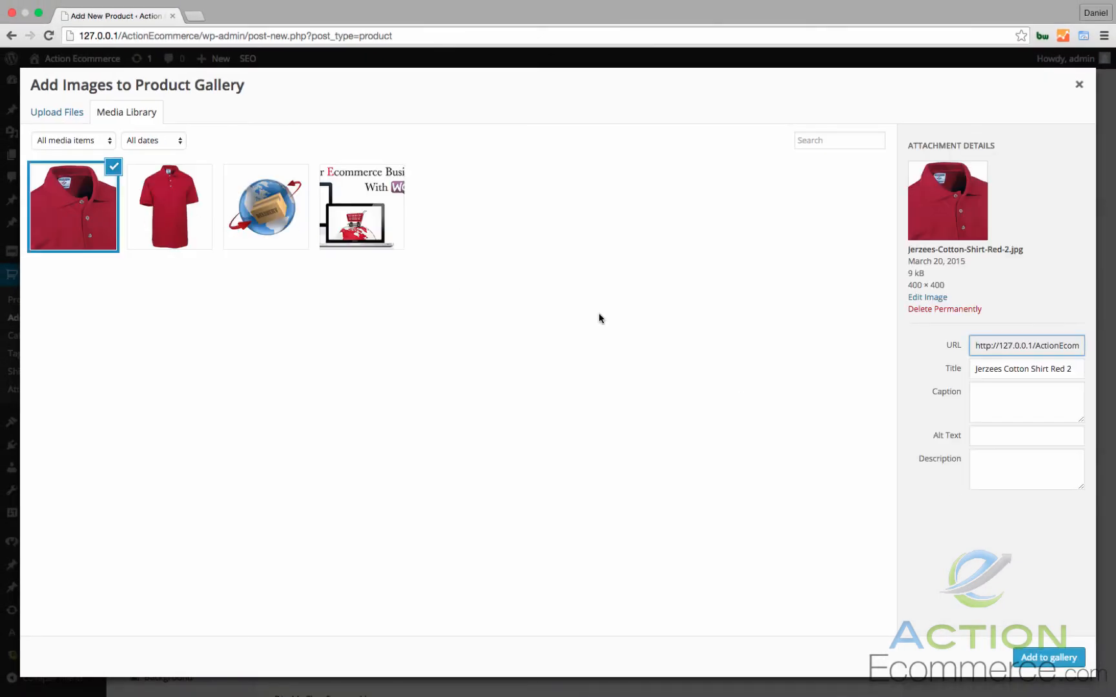
left_click(1048, 657)
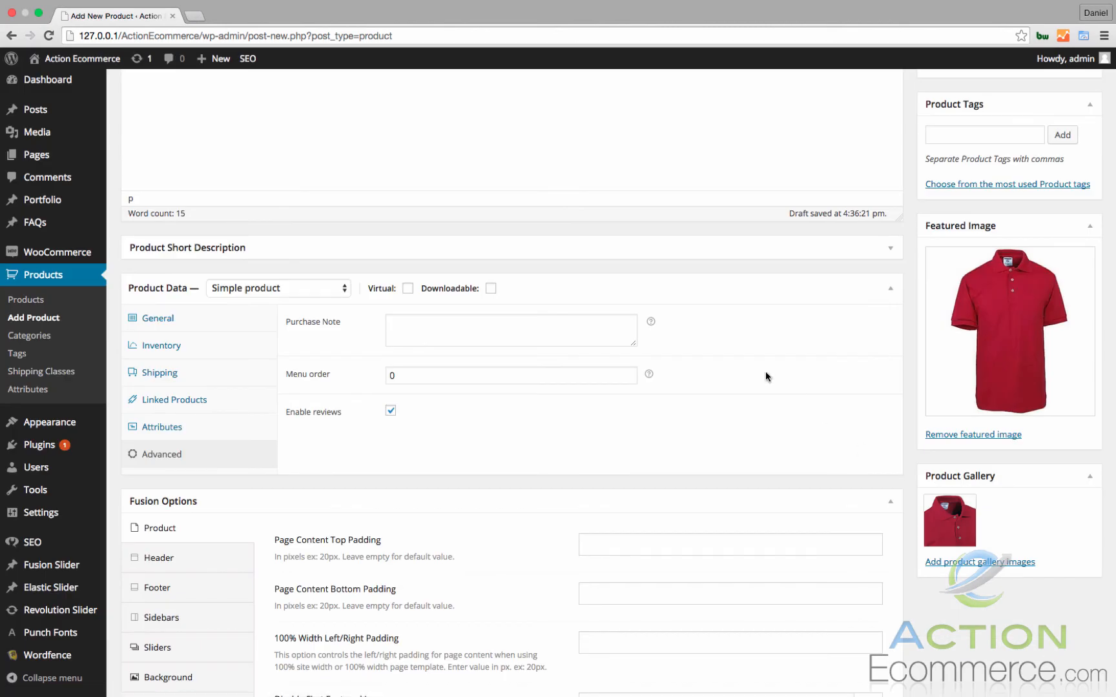
Step: Publish the Mens Pima Cotton Polo T-Shirt product and open a preview of its store page
scroll(764, 375, "up", 6)
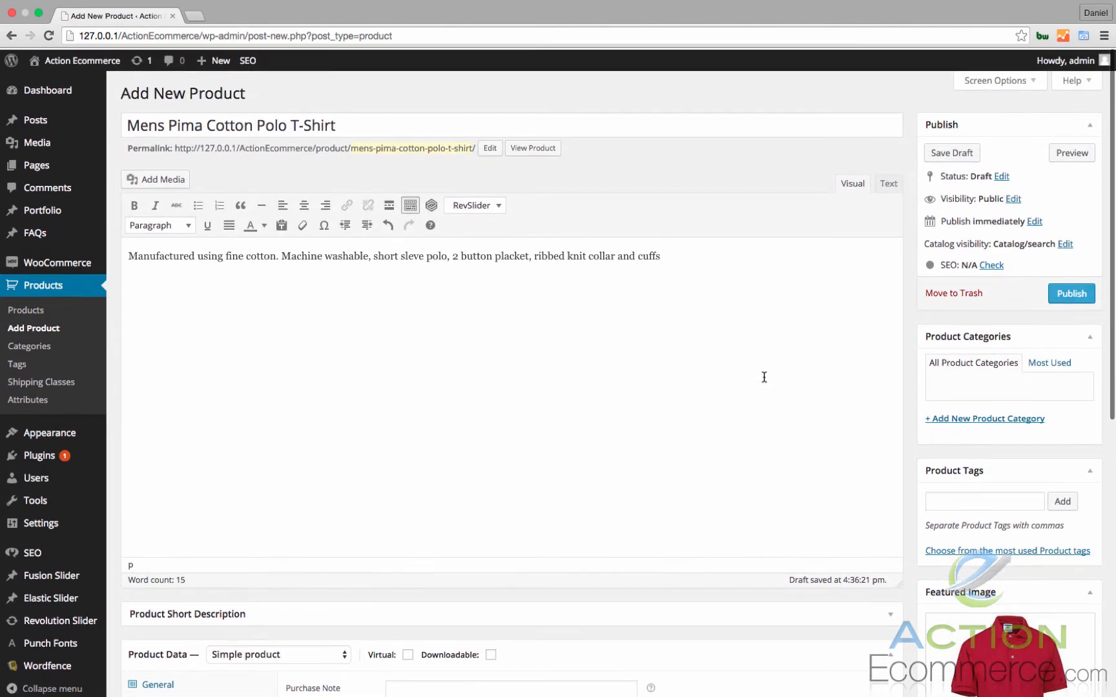
left_click(1075, 294)
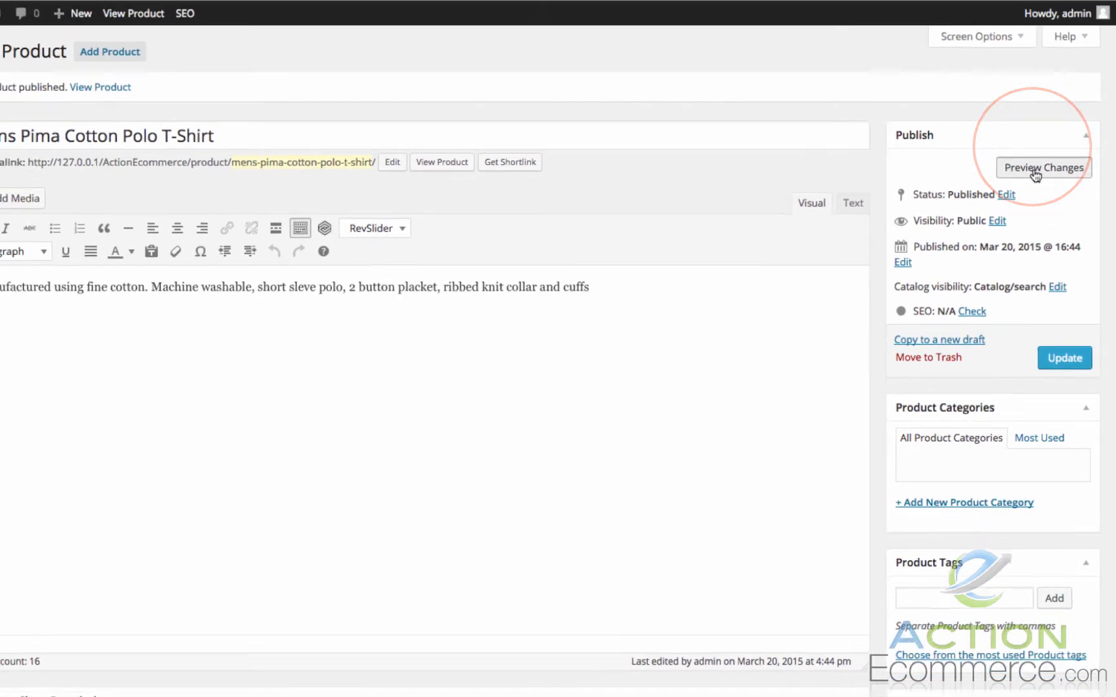
left_click(1035, 169)
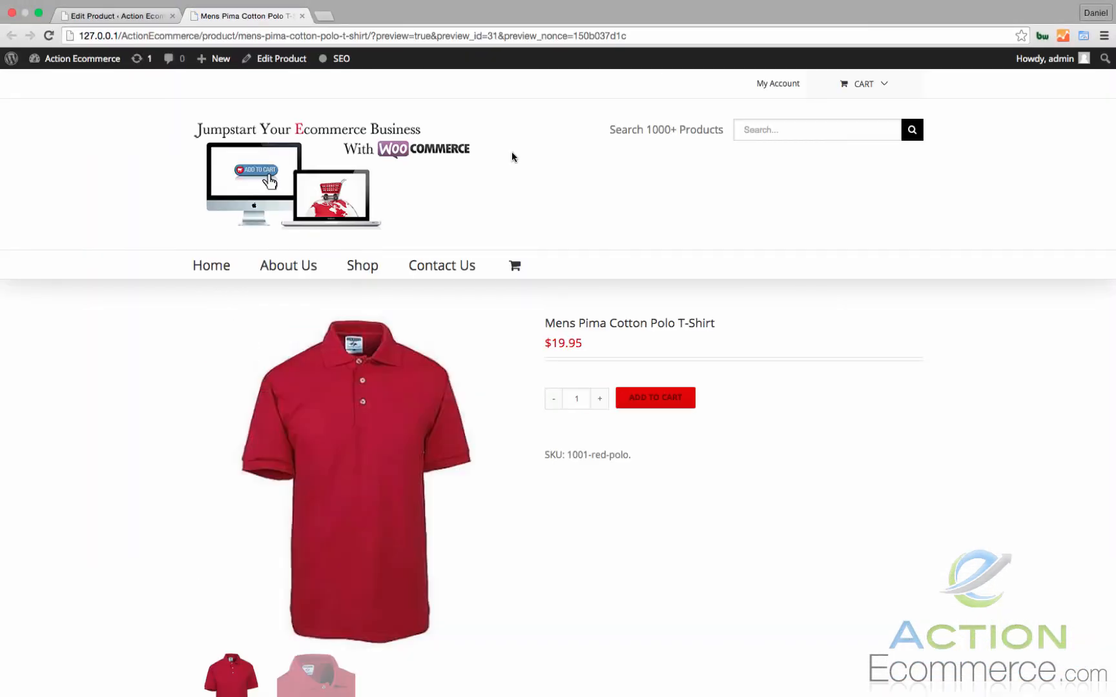
Step: Examine the previewed page's title, images, description, additional information and reviews, and return to the product editing page
scroll(511, 156, "down", 3)
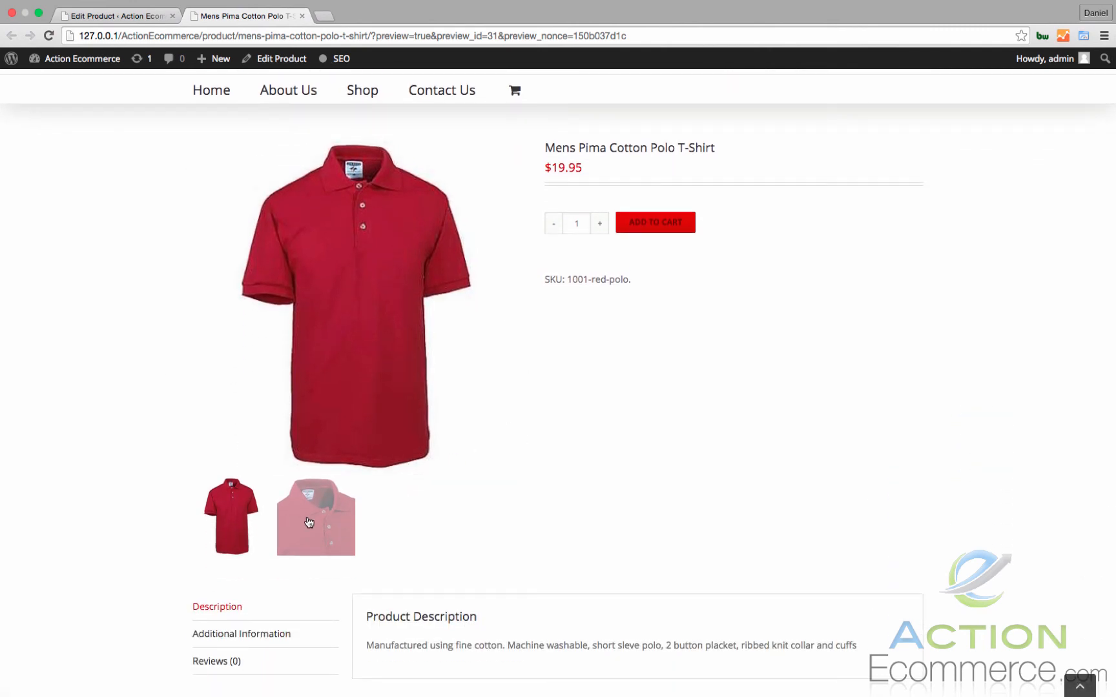
left_click_drag(716, 147, 548, 147)
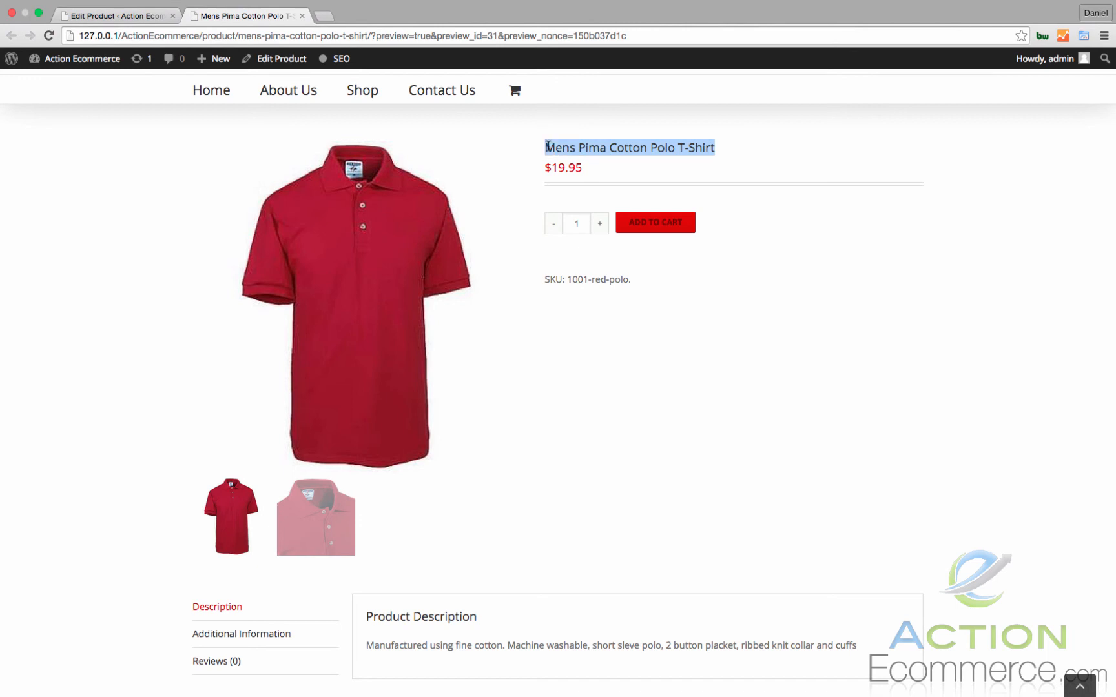
left_click(547, 146)
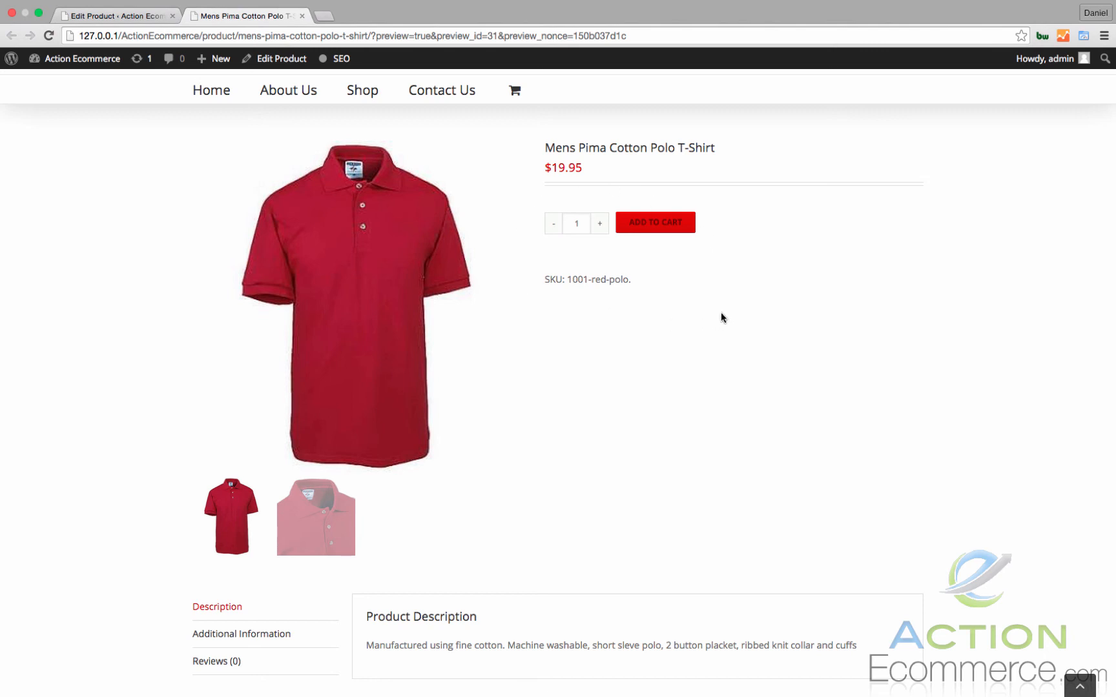
scroll(721, 315, "down", 3)
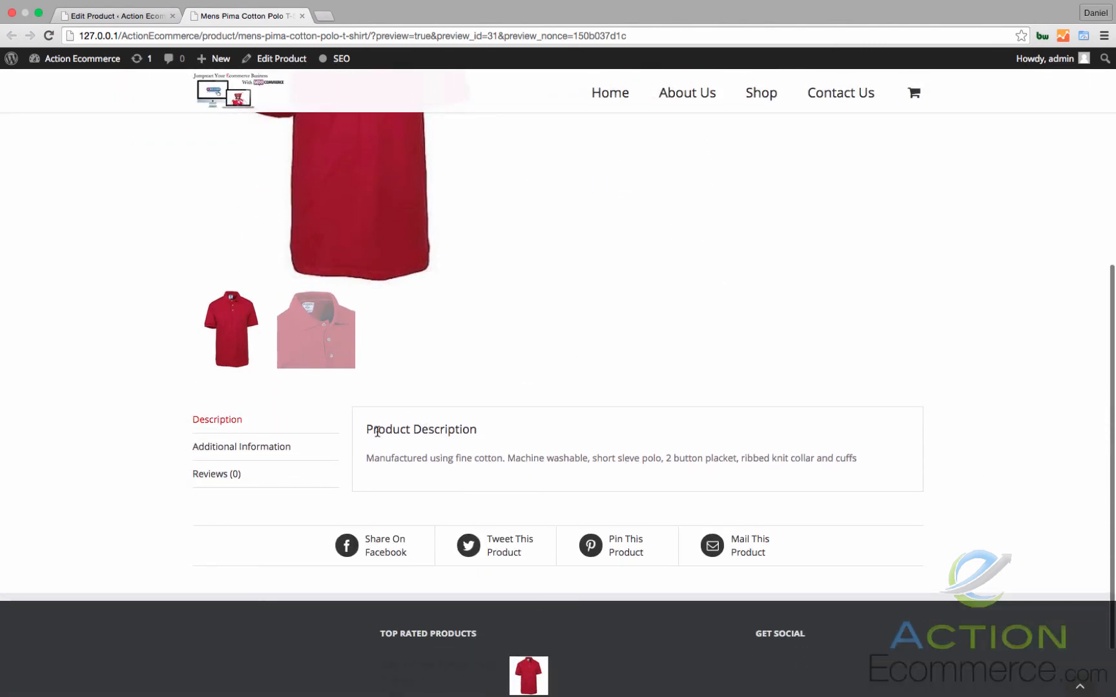
left_click(285, 452)
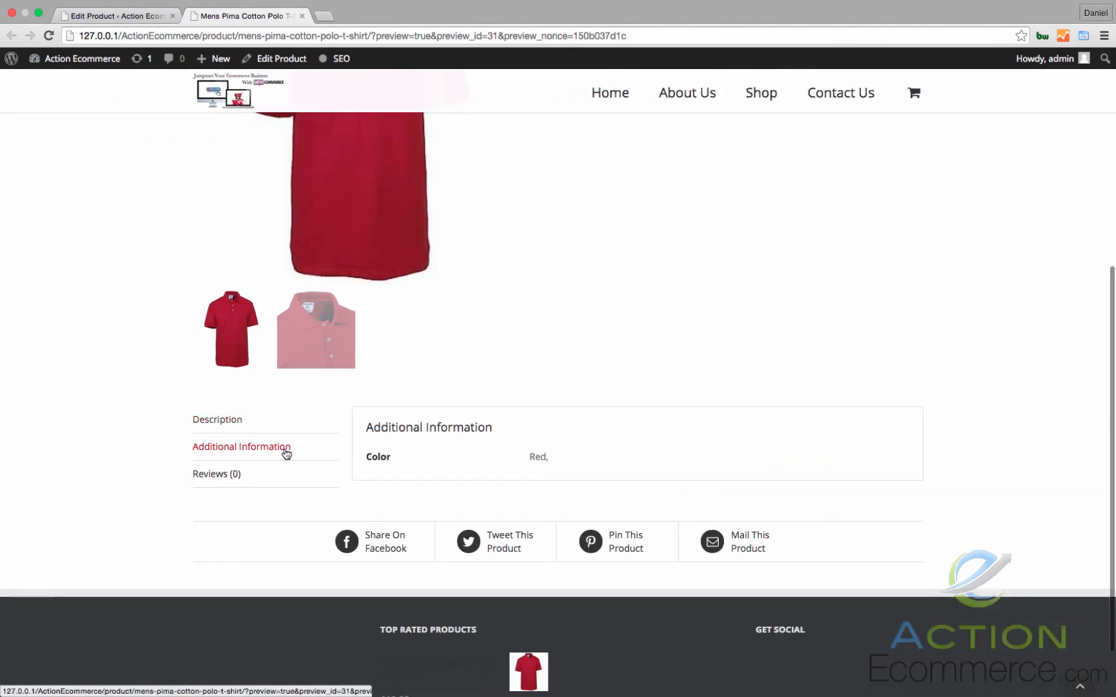
left_click(258, 476)
left_click(270, 424)
scroll(125, 128, "up", 6)
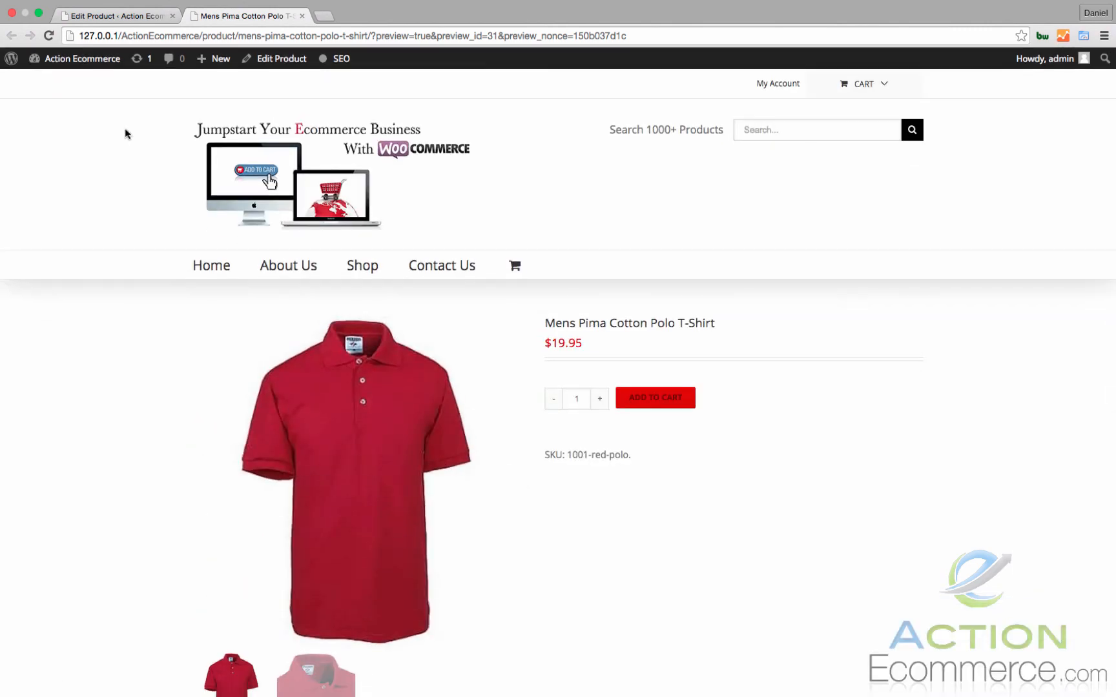
left_click(104, 17)
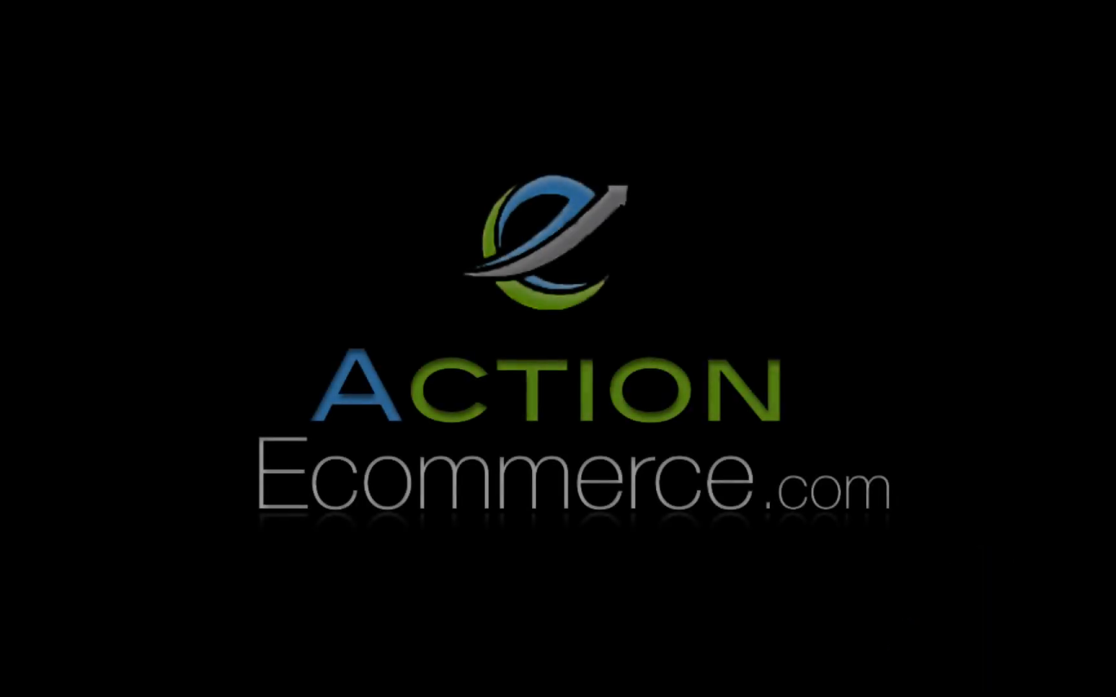